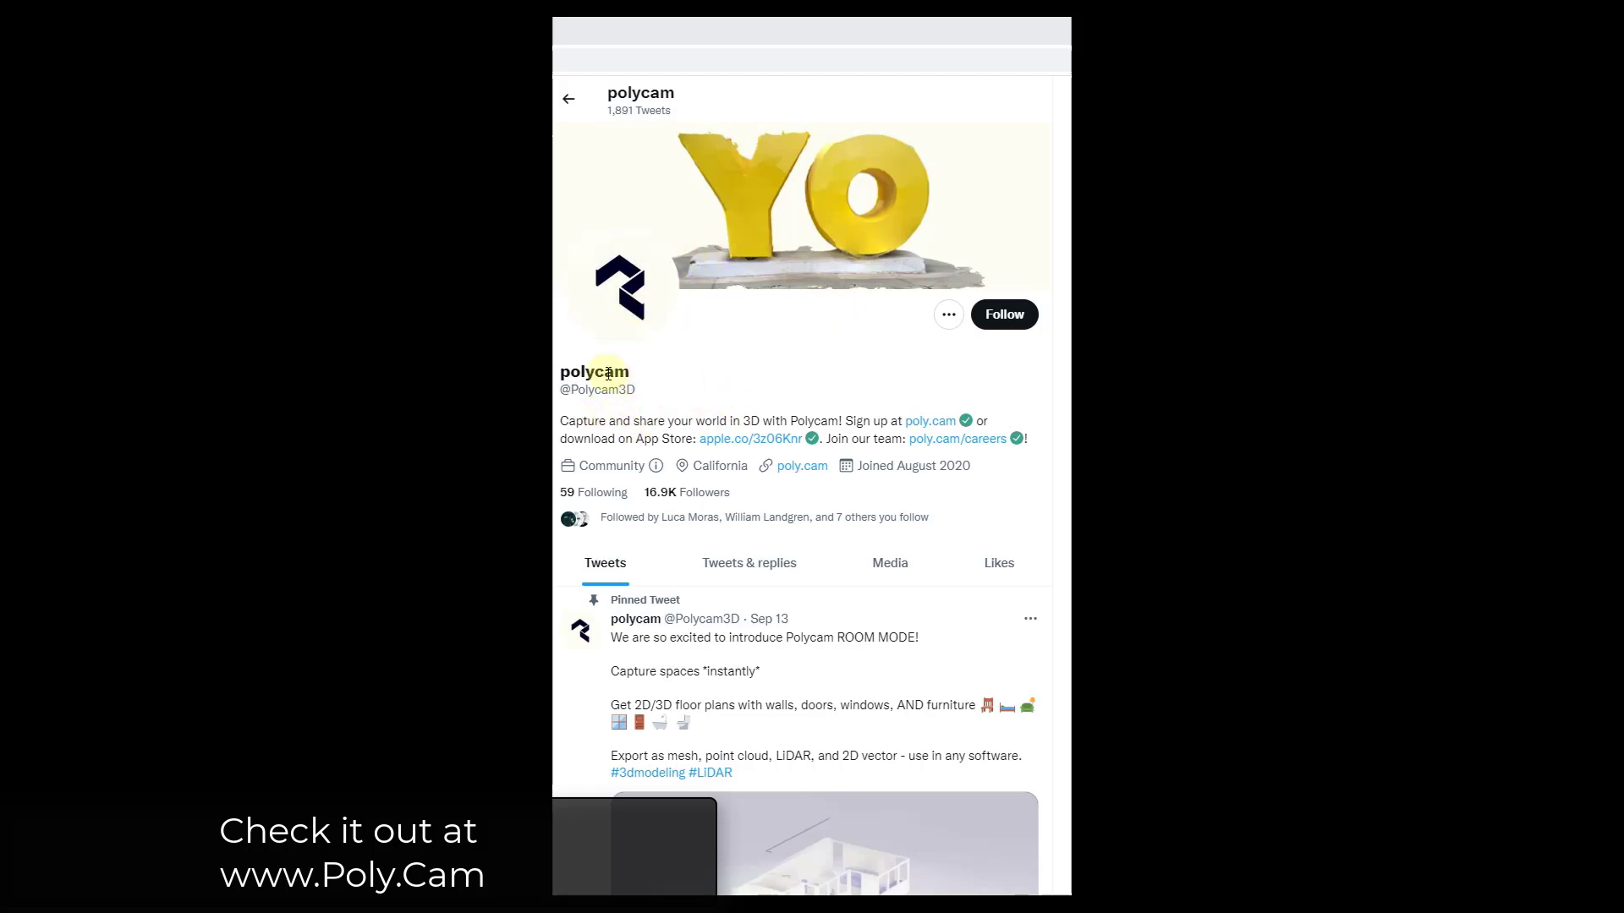
Look over the Polycam page, switch to Blender and examine the imported room scan from several angles
scroll(609, 381, "down", 4)
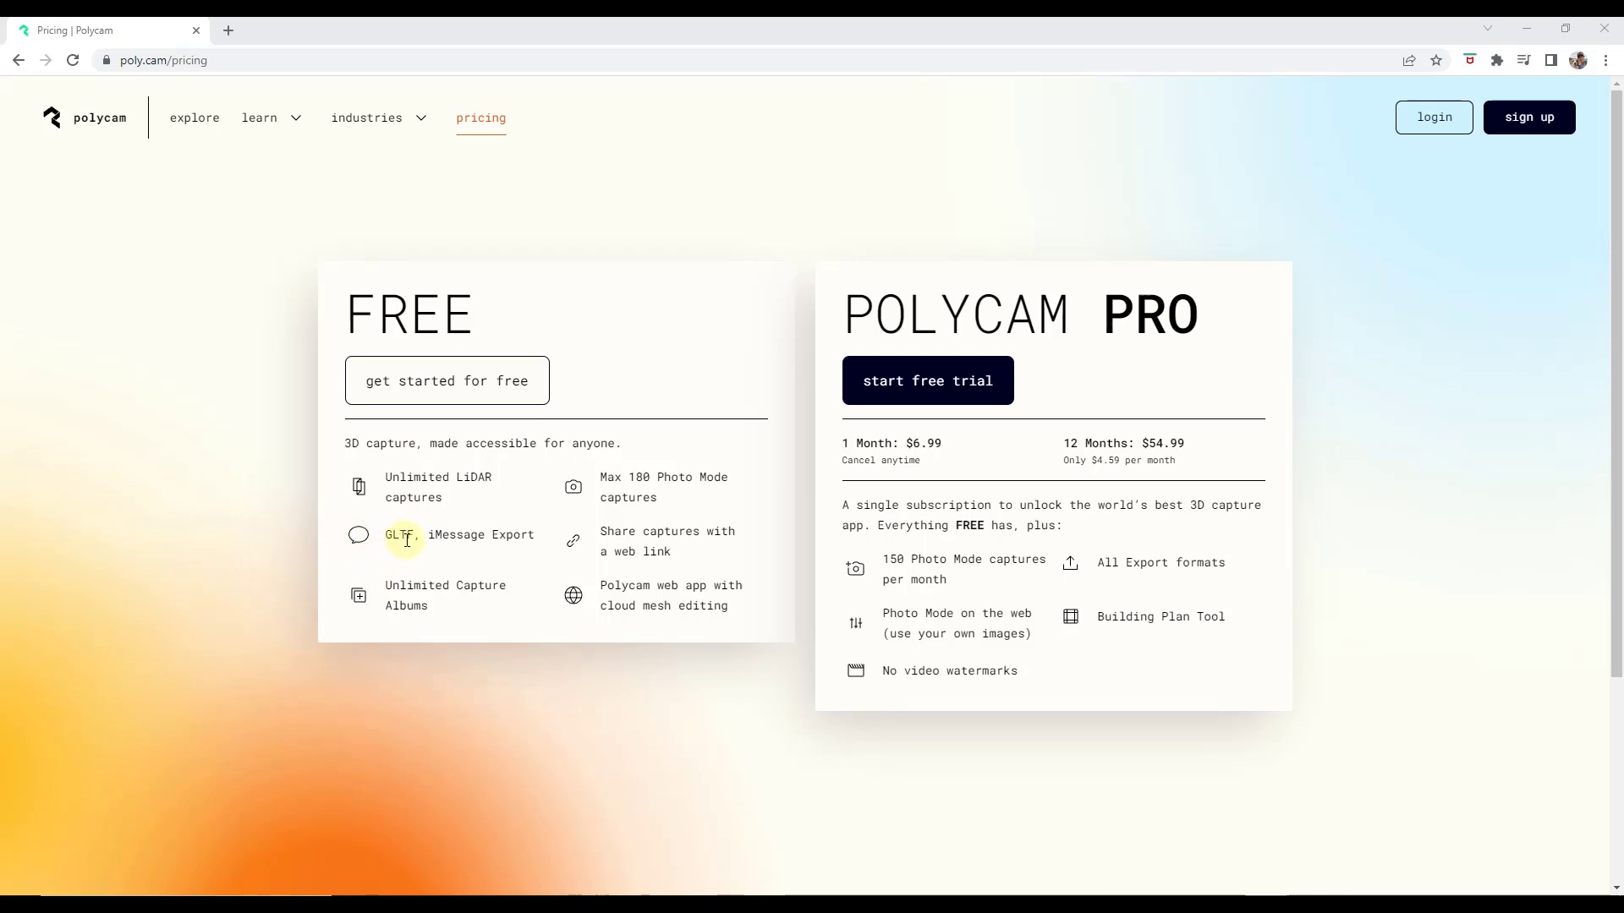
left_click(1527, 30)
middle_click_drag(886, 333, 647, 240)
left_click(648, 240)
scroll(744, 436, "down", 10)
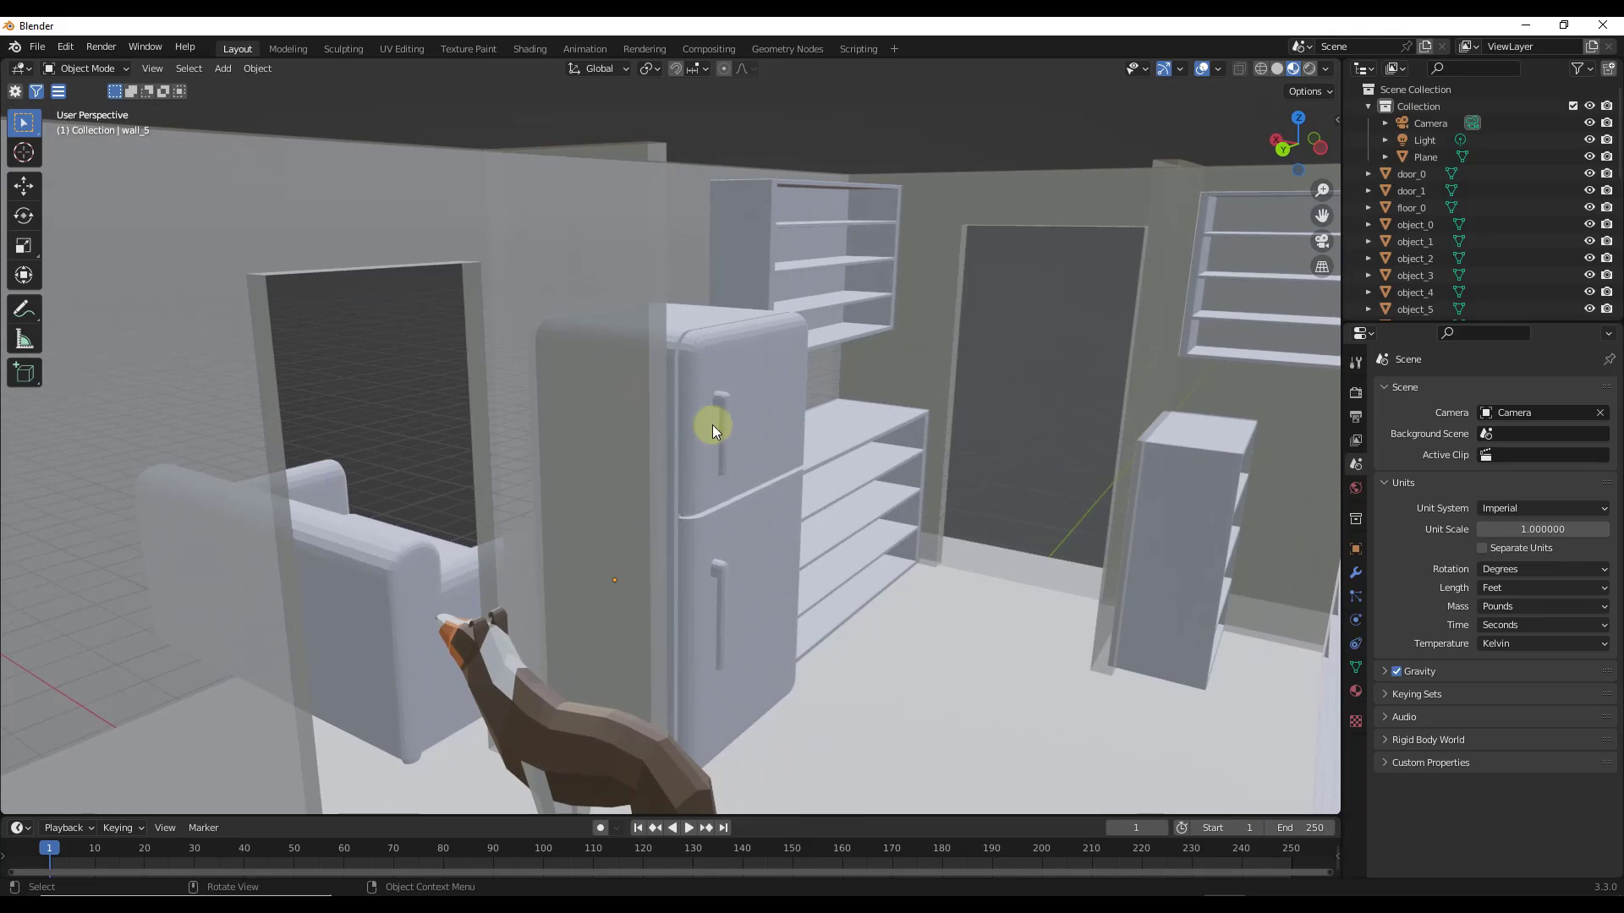
scroll(725, 445, "down", 8)
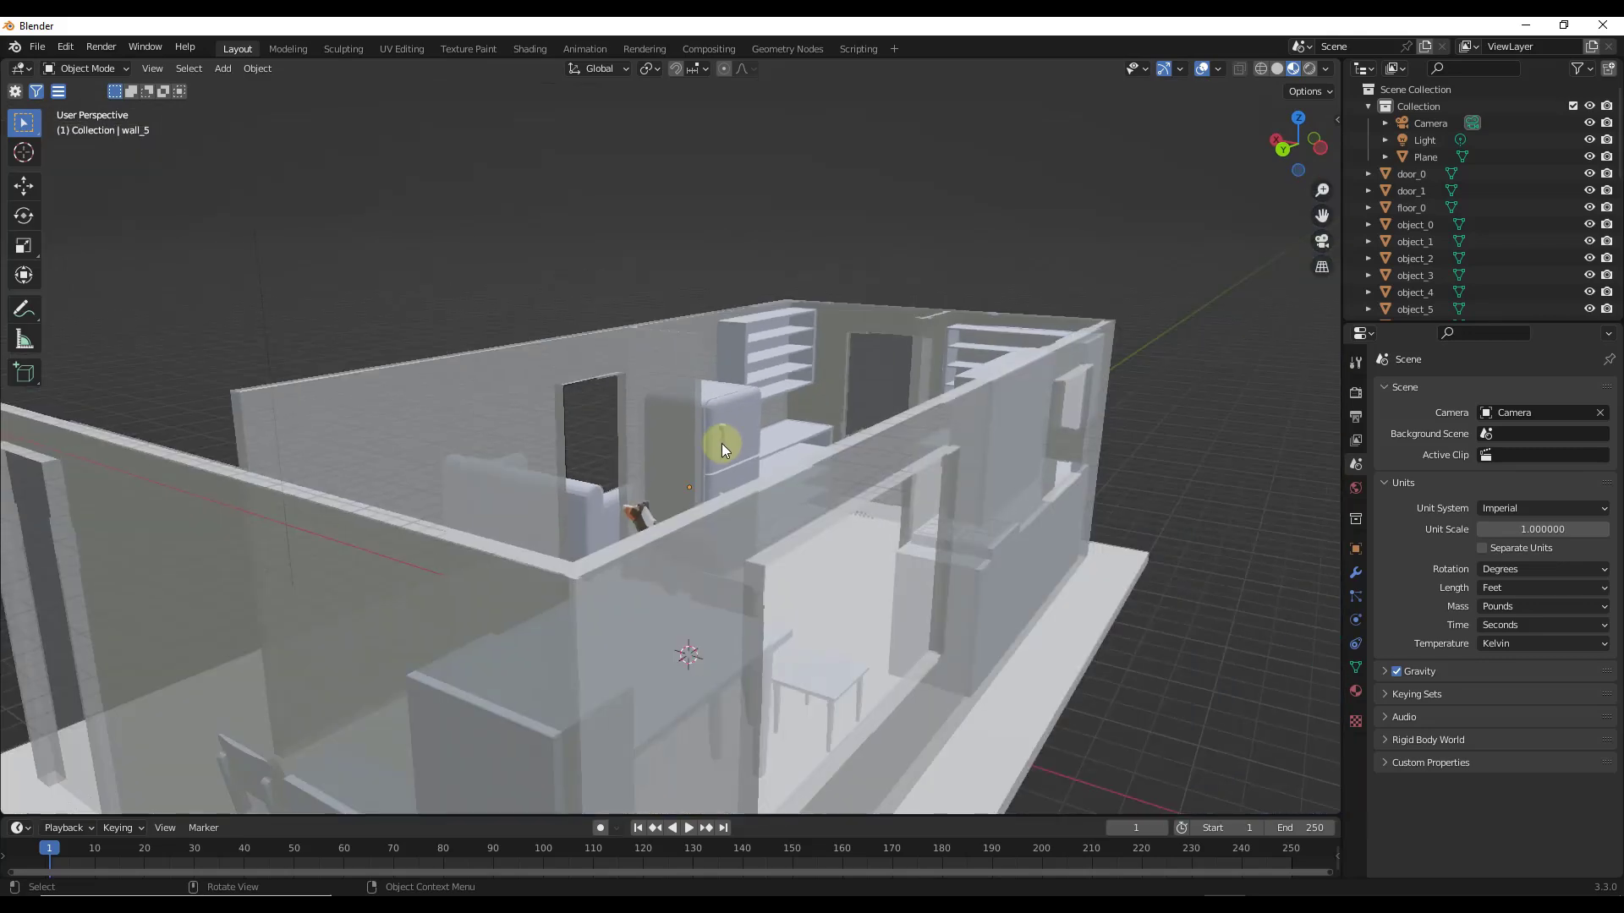
middle_click_drag(725, 445, 795, 390)
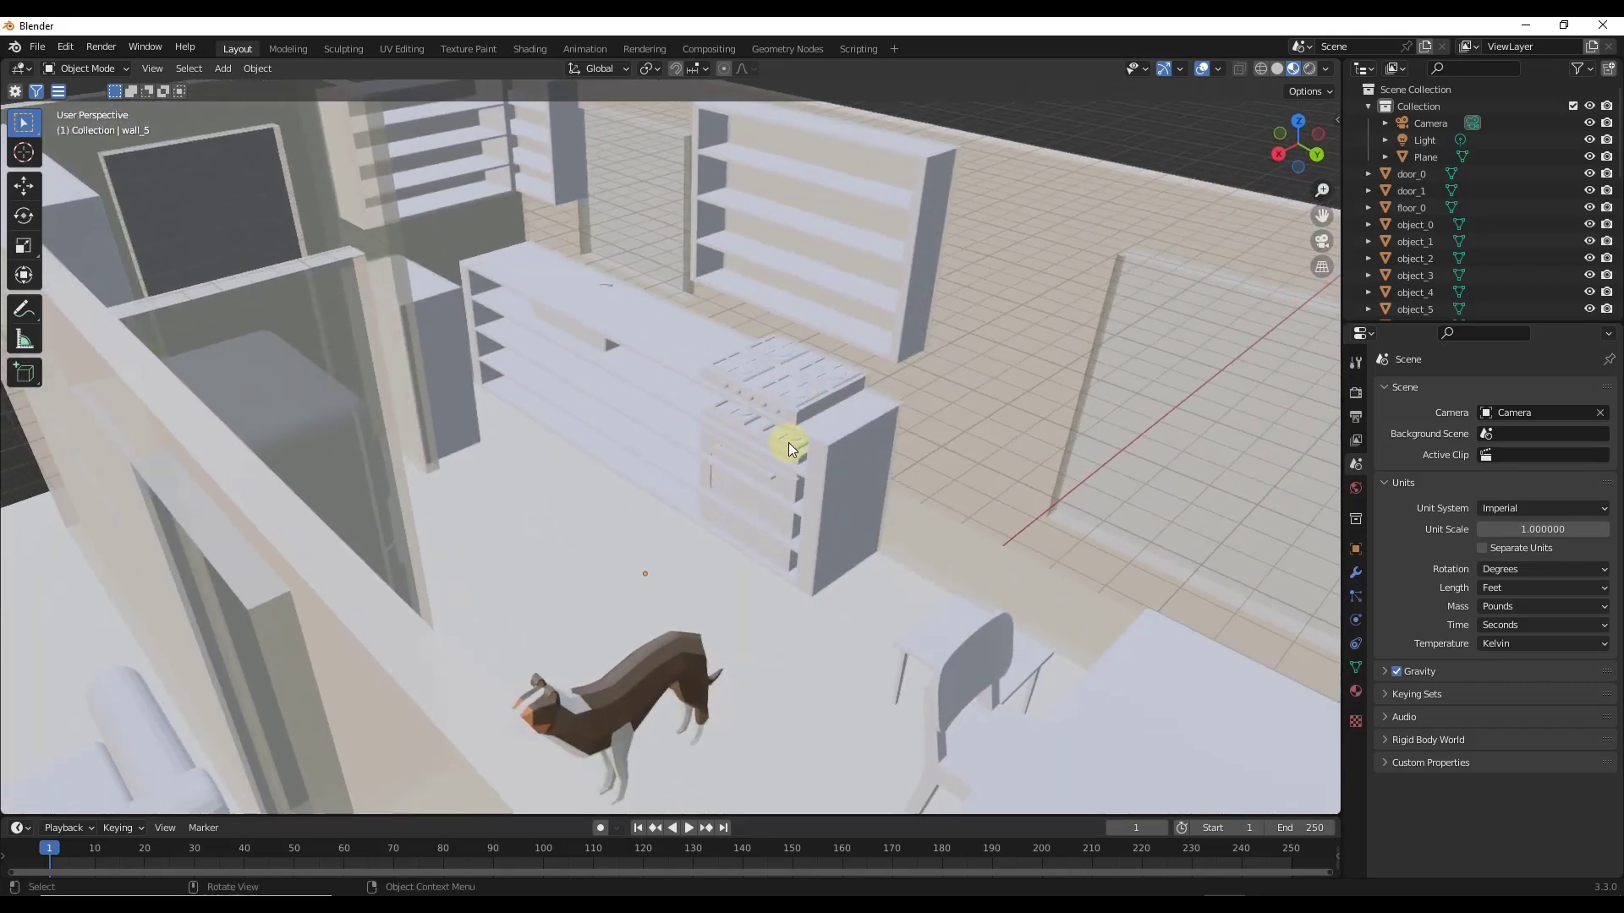
middle_click_drag(789, 494, 876, 450)
Delete the stove object at the end of the long kitchen counter and select the counter unit
left_click(795, 373)
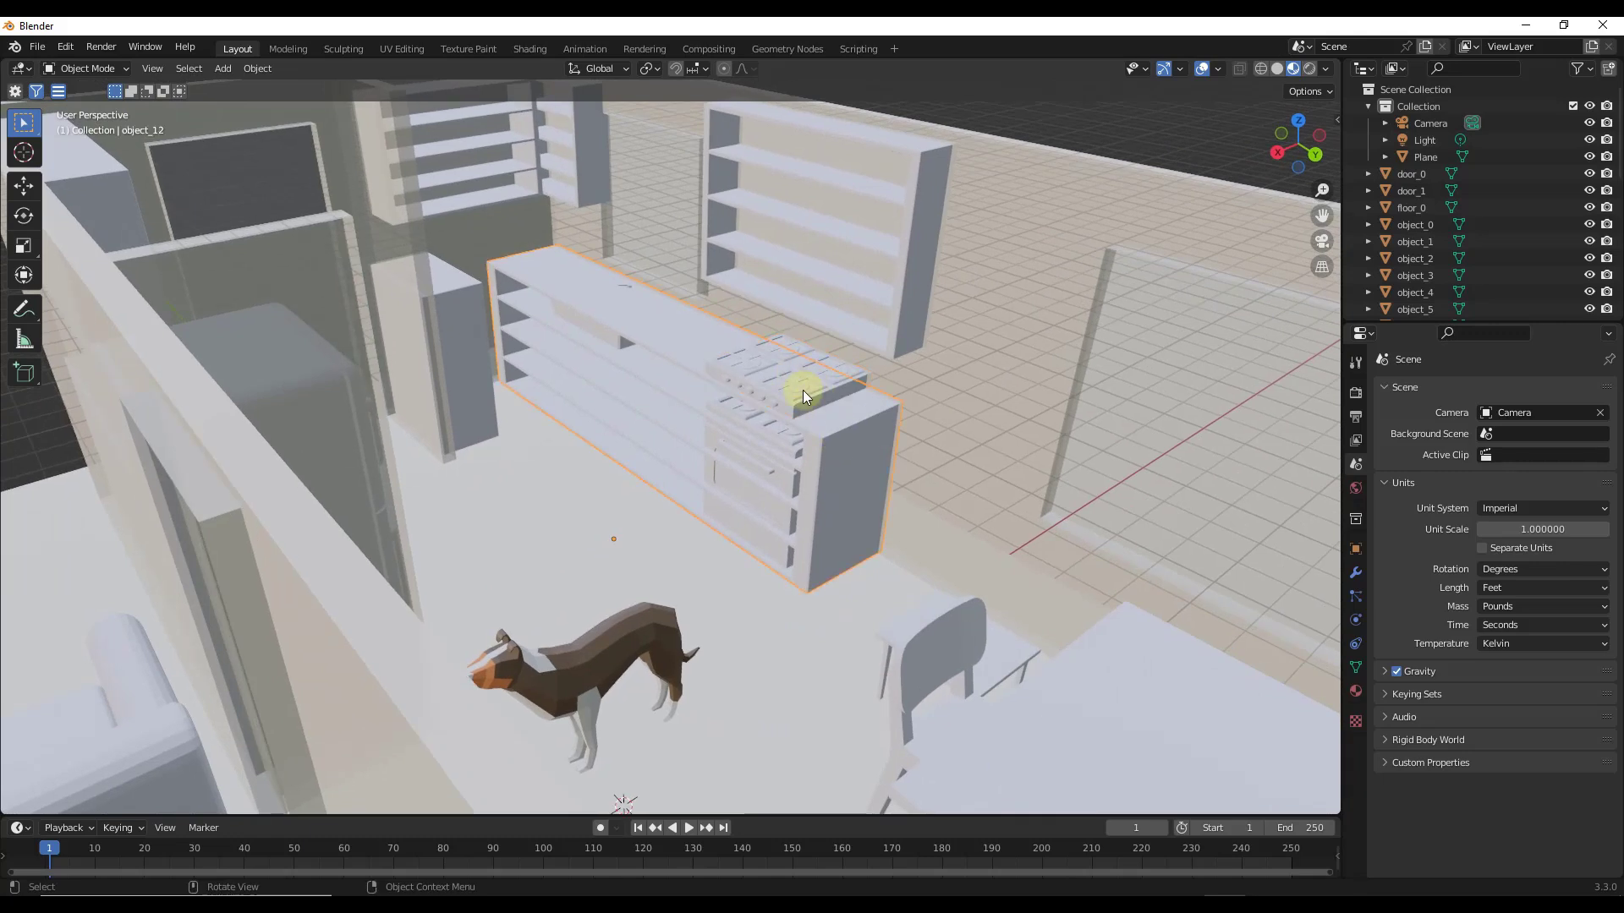
key("Delete")
left_click(767, 430)
key("Delete")
left_click(861, 459)
scroll(854, 461, "down", 8)
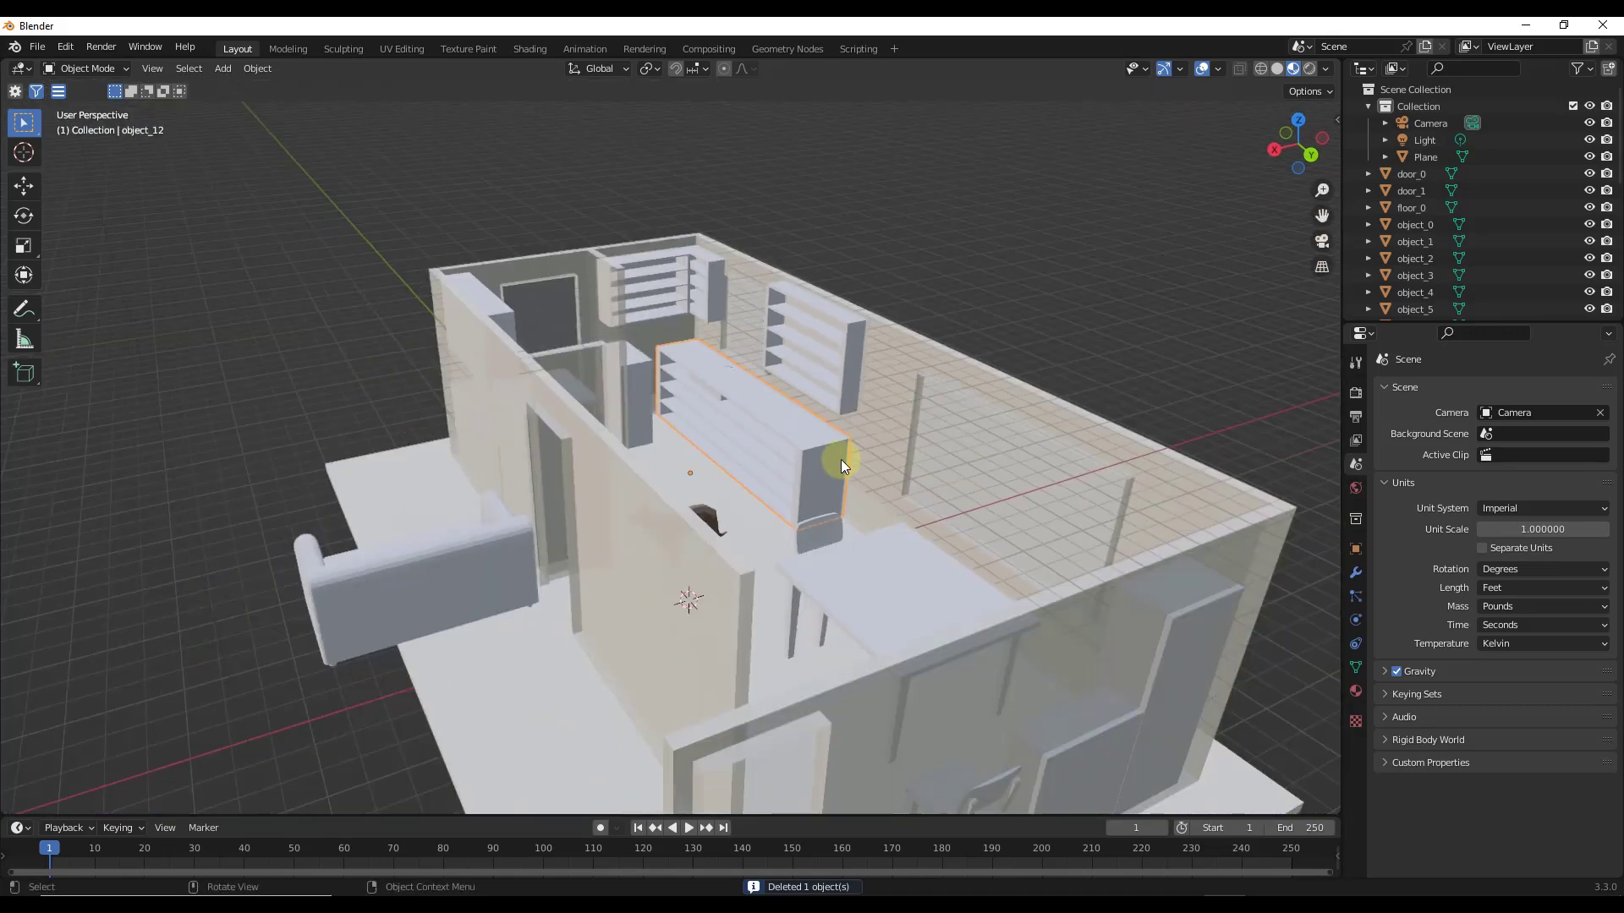
middle_click_drag(841, 460, 734, 455)
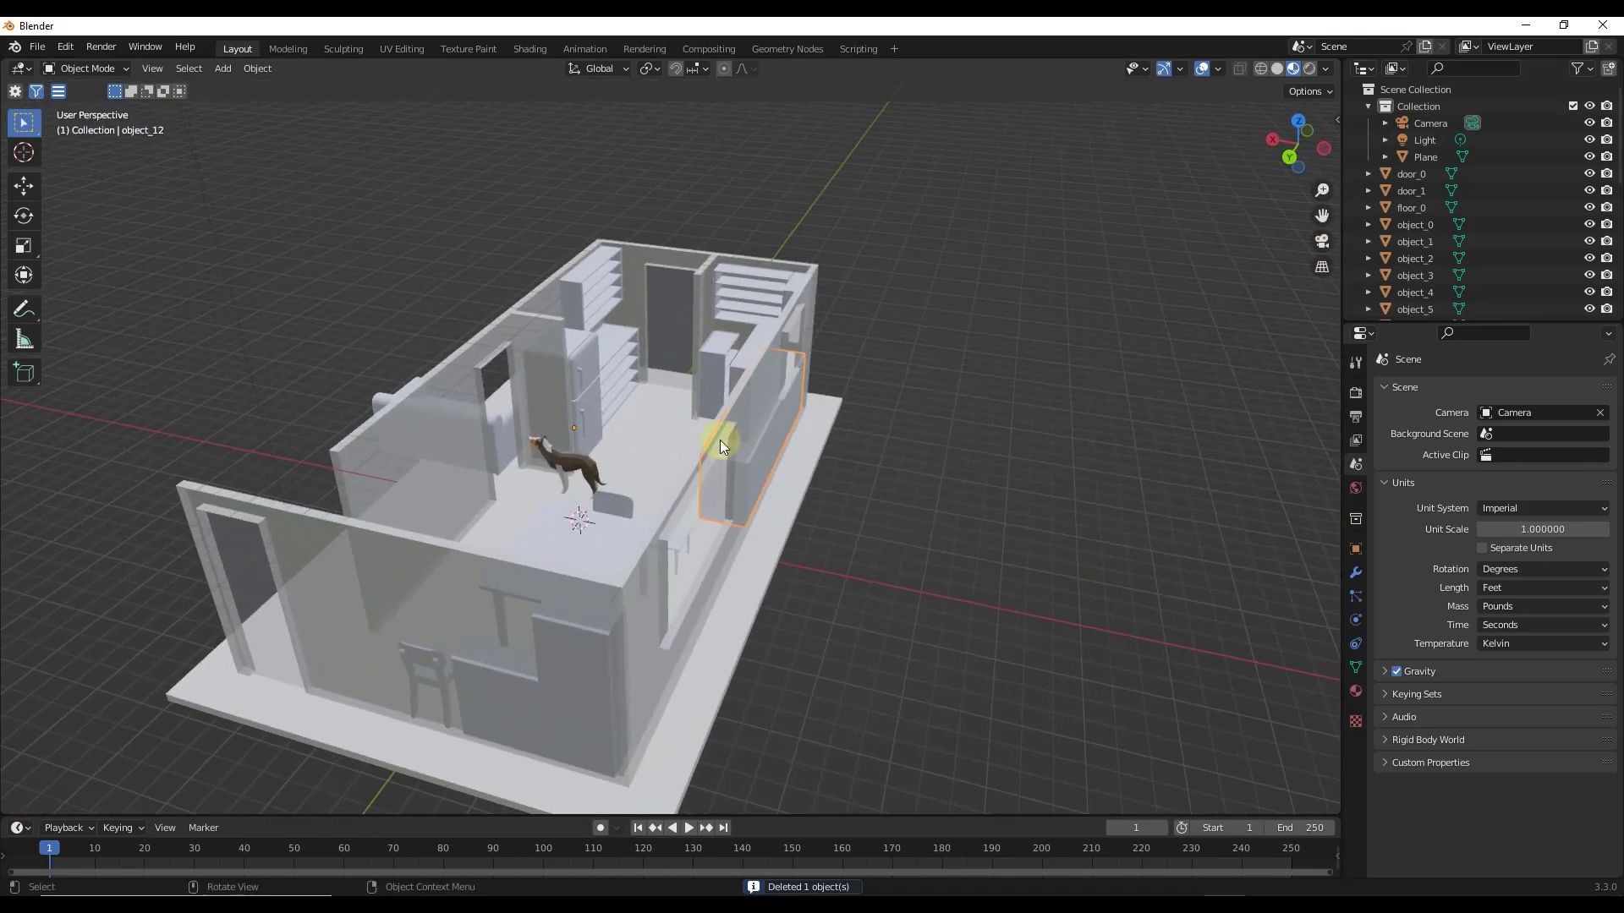
scroll(531, 408, "up", 4)
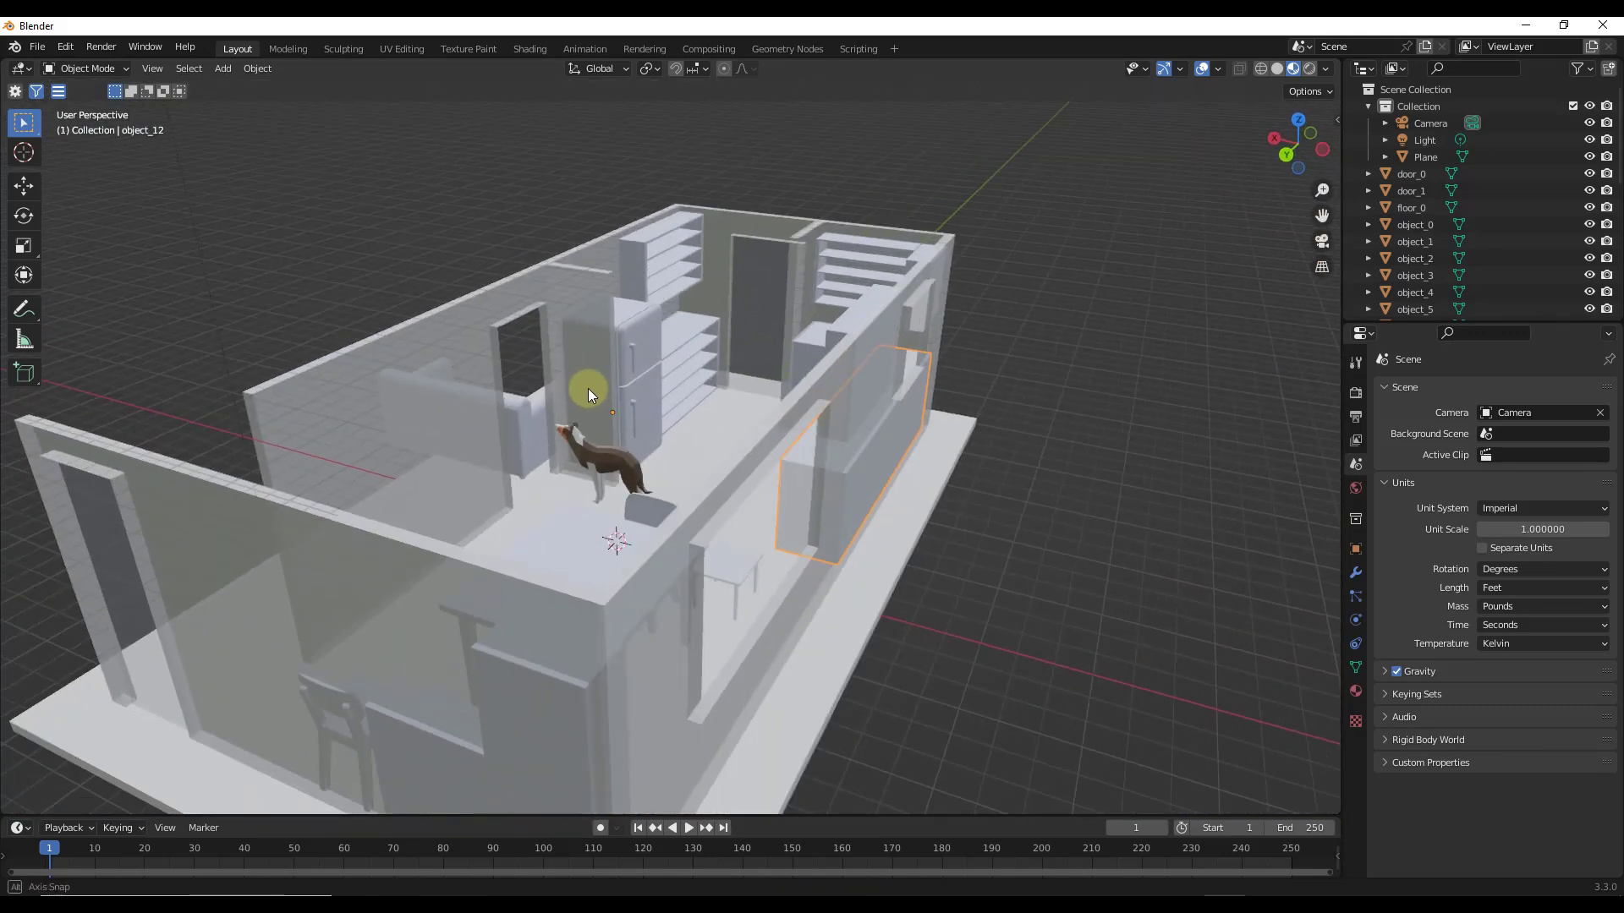
scroll(484, 408, "up", 3)
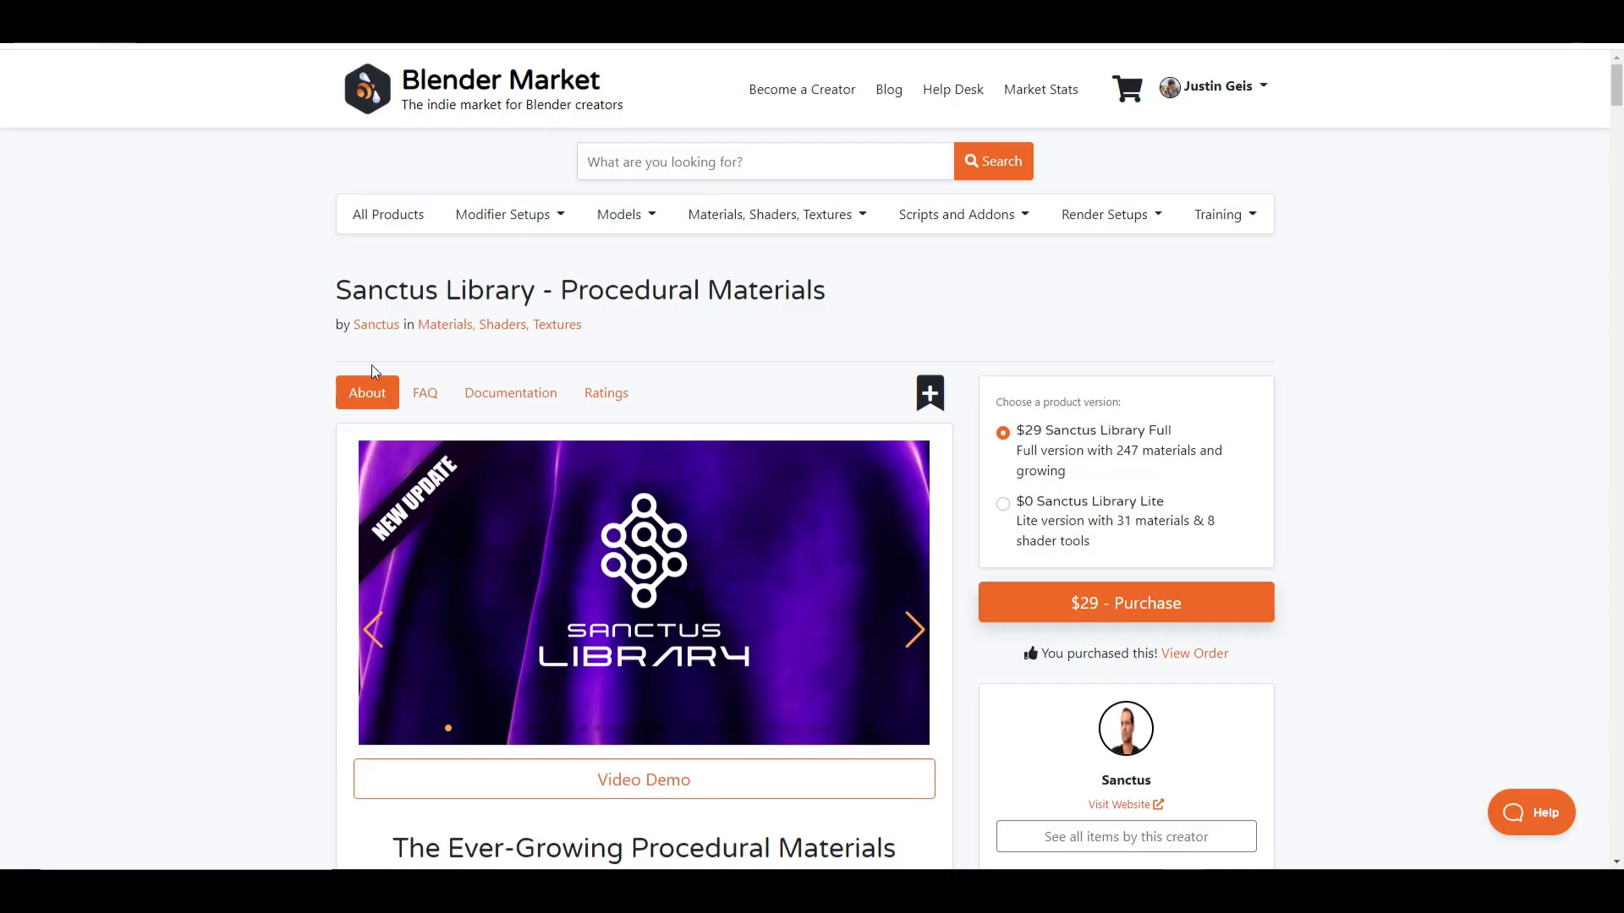
Browse the procedural material previews on the Sanctus Library product page
scroll(338, 348, "down", 20)
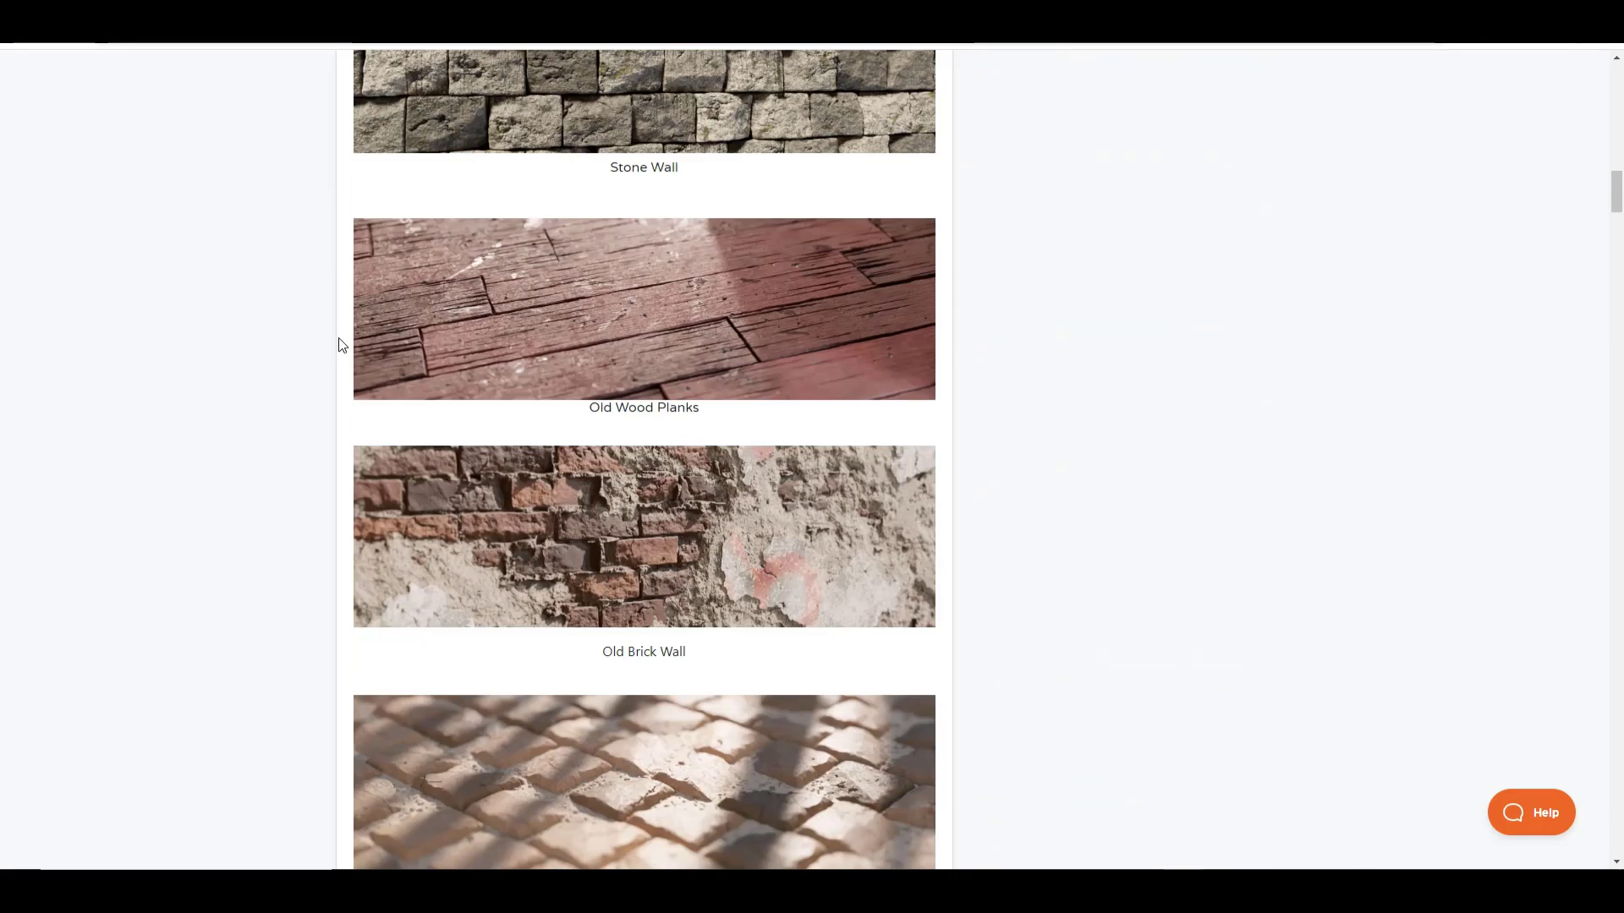
scroll(343, 339, "down", 12)
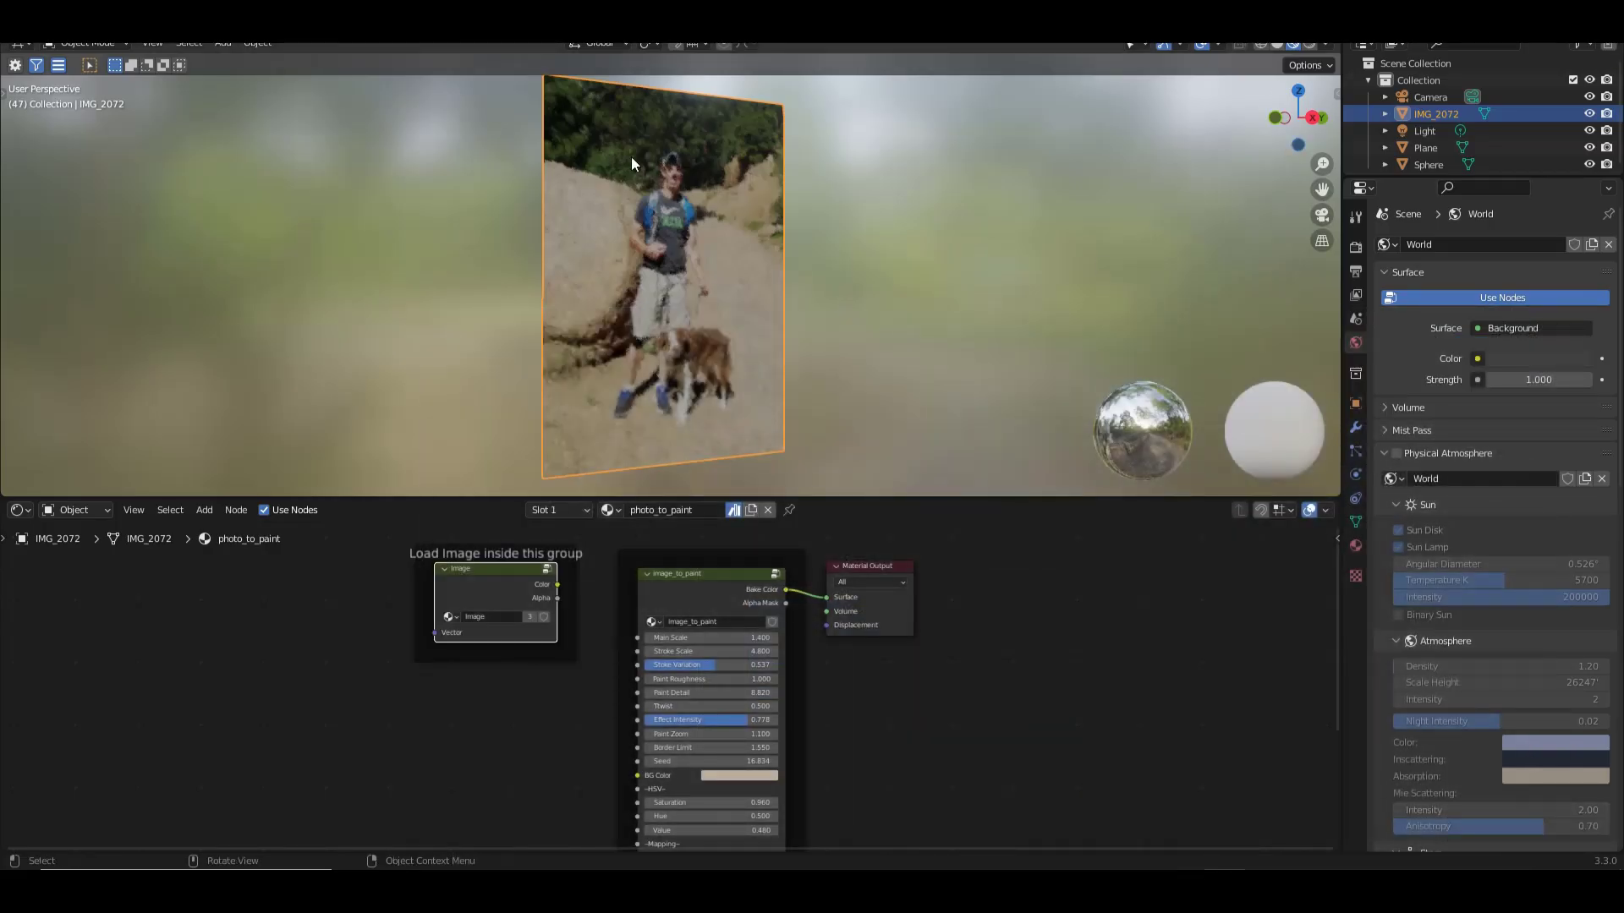
Inspect the painterly effect on the IMG_2072 photo and adjust the Main Scale of the image_to_paint node
scroll(660, 169, "up", 4)
scroll(719, 212, "up", 3)
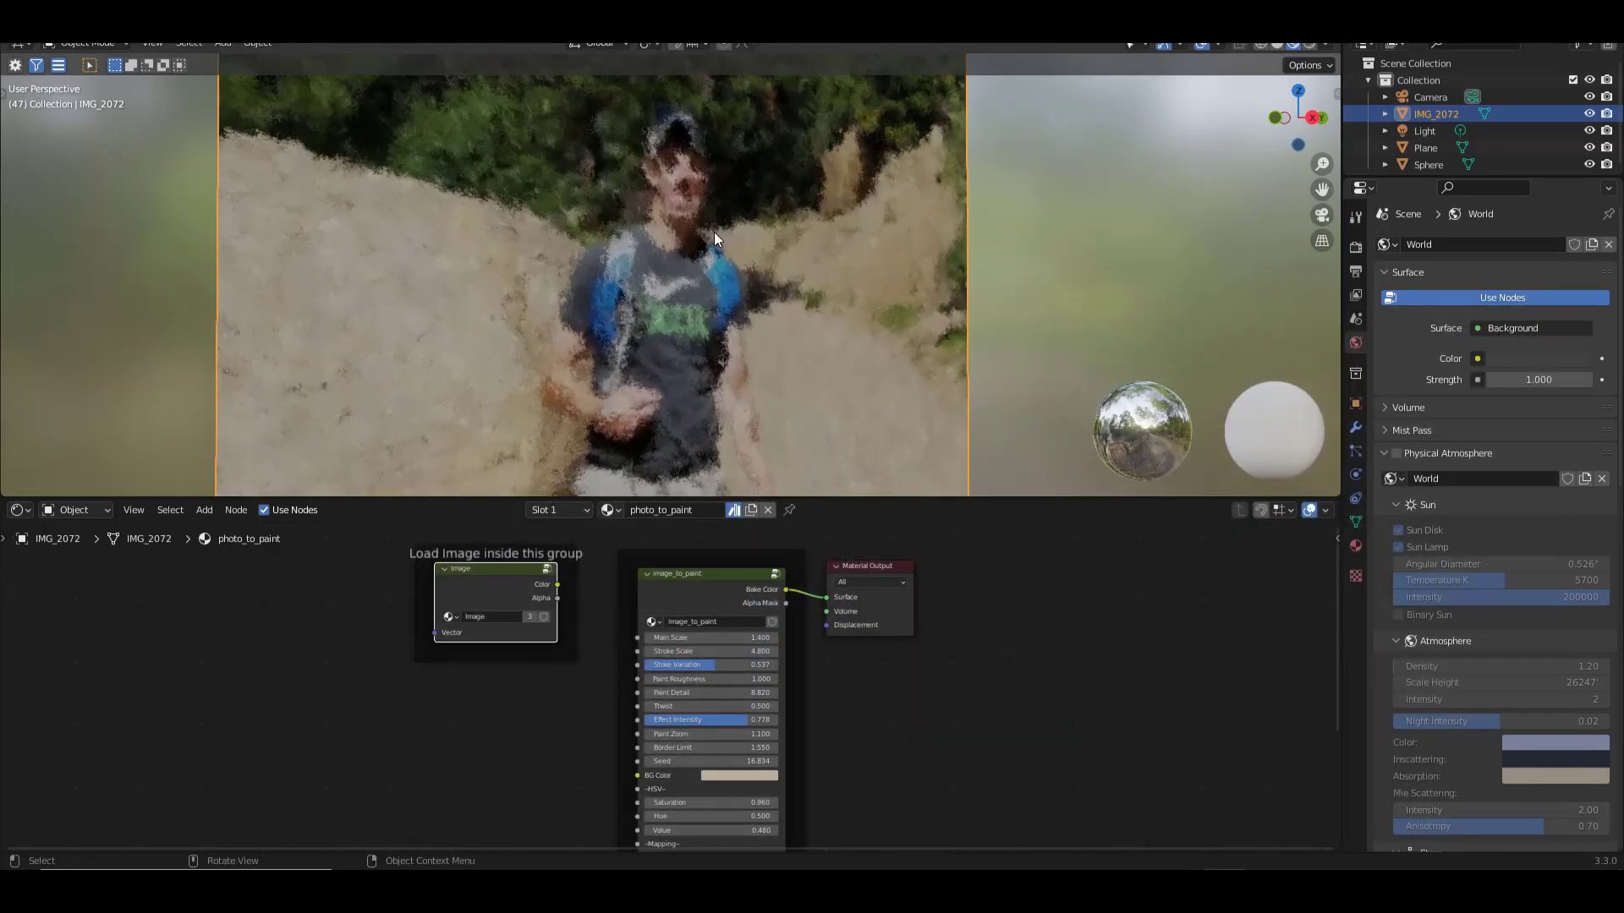
scroll(681, 178, "down", 3)
scroll(702, 279, "down", 3)
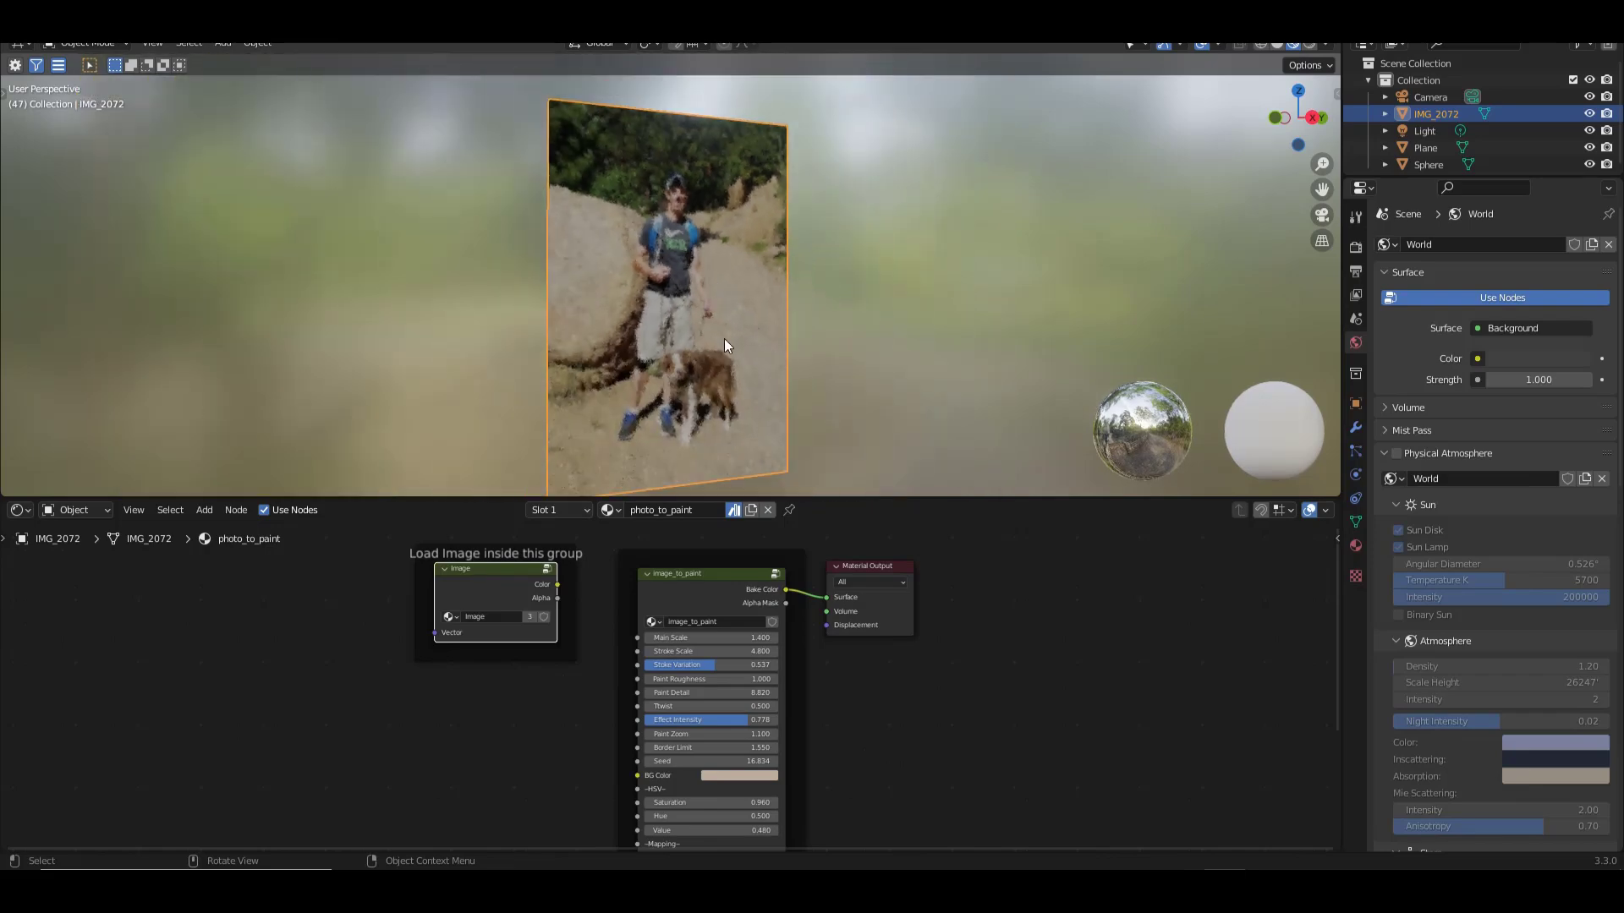
scroll(722, 347, "up", 4)
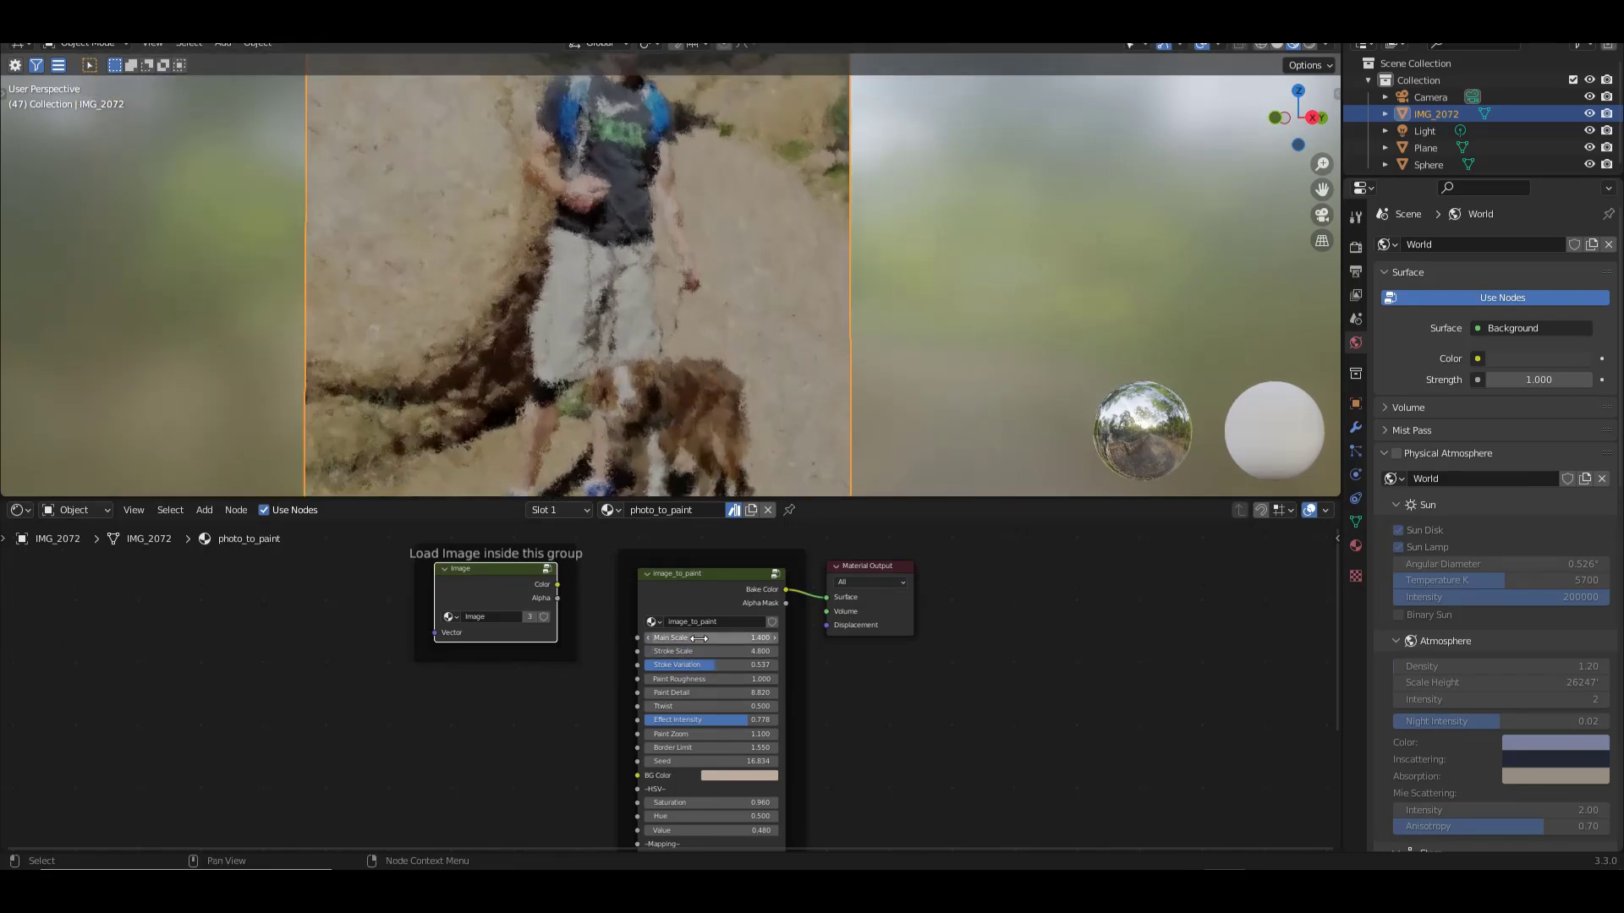
mouse_move(698, 638)
left_mouse_down()
mouse_move(761, 639)
mouse_move(683, 638)
mouse_move(726, 656)
left_mouse_up()
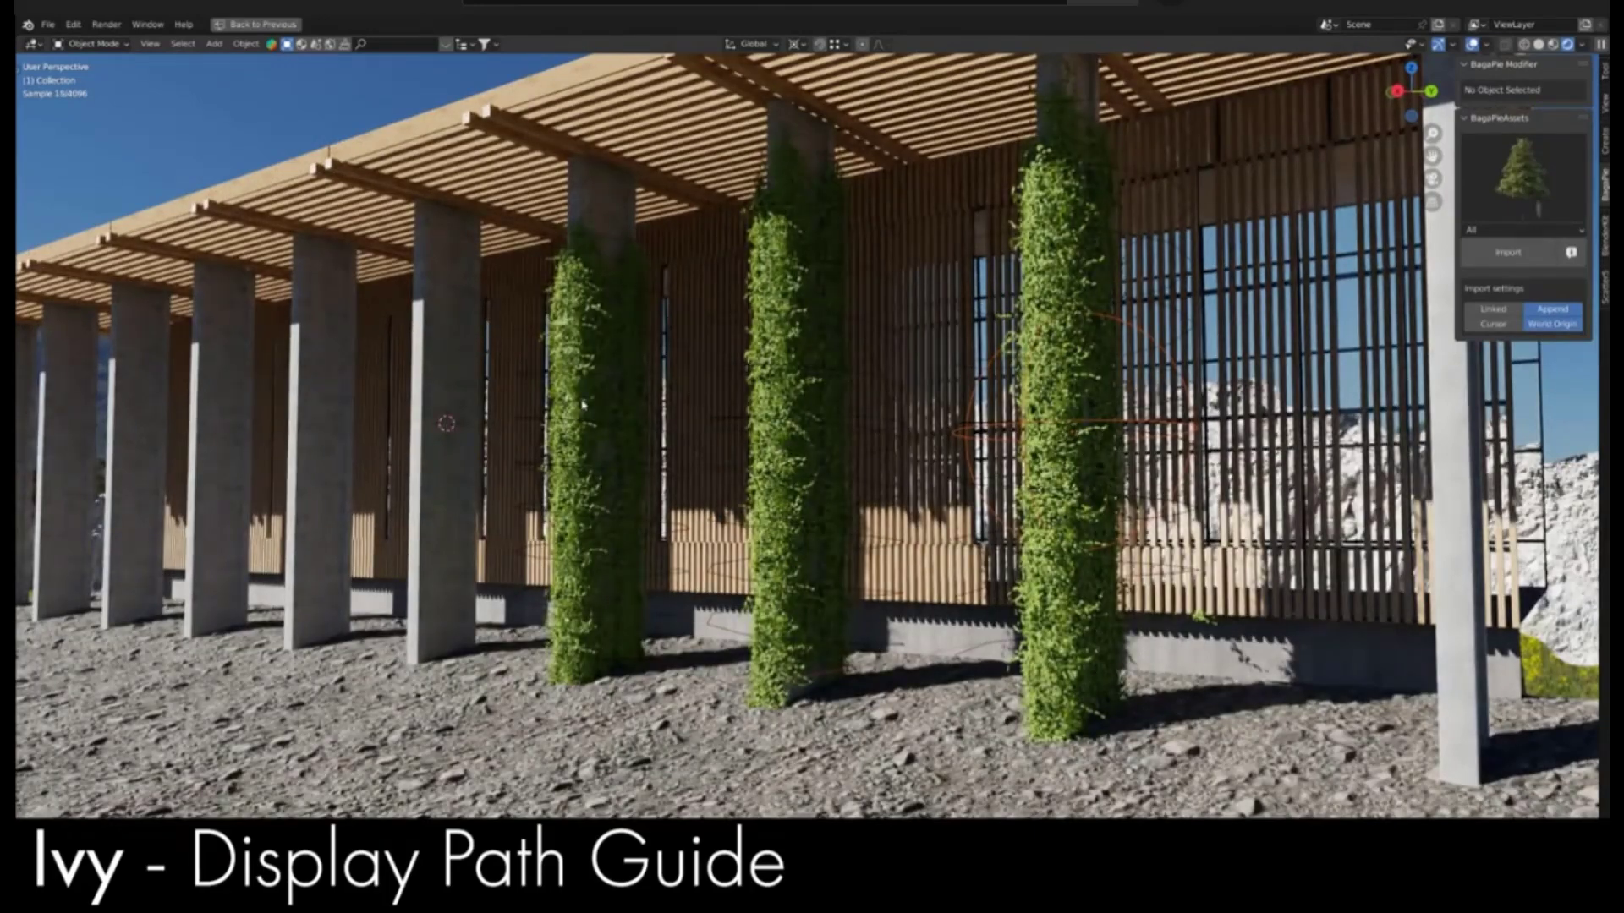
Raise the horizontal slab about 2.47 m along Z into the hanging ivy and lower it again by about 1 m
left_click(582, 405)
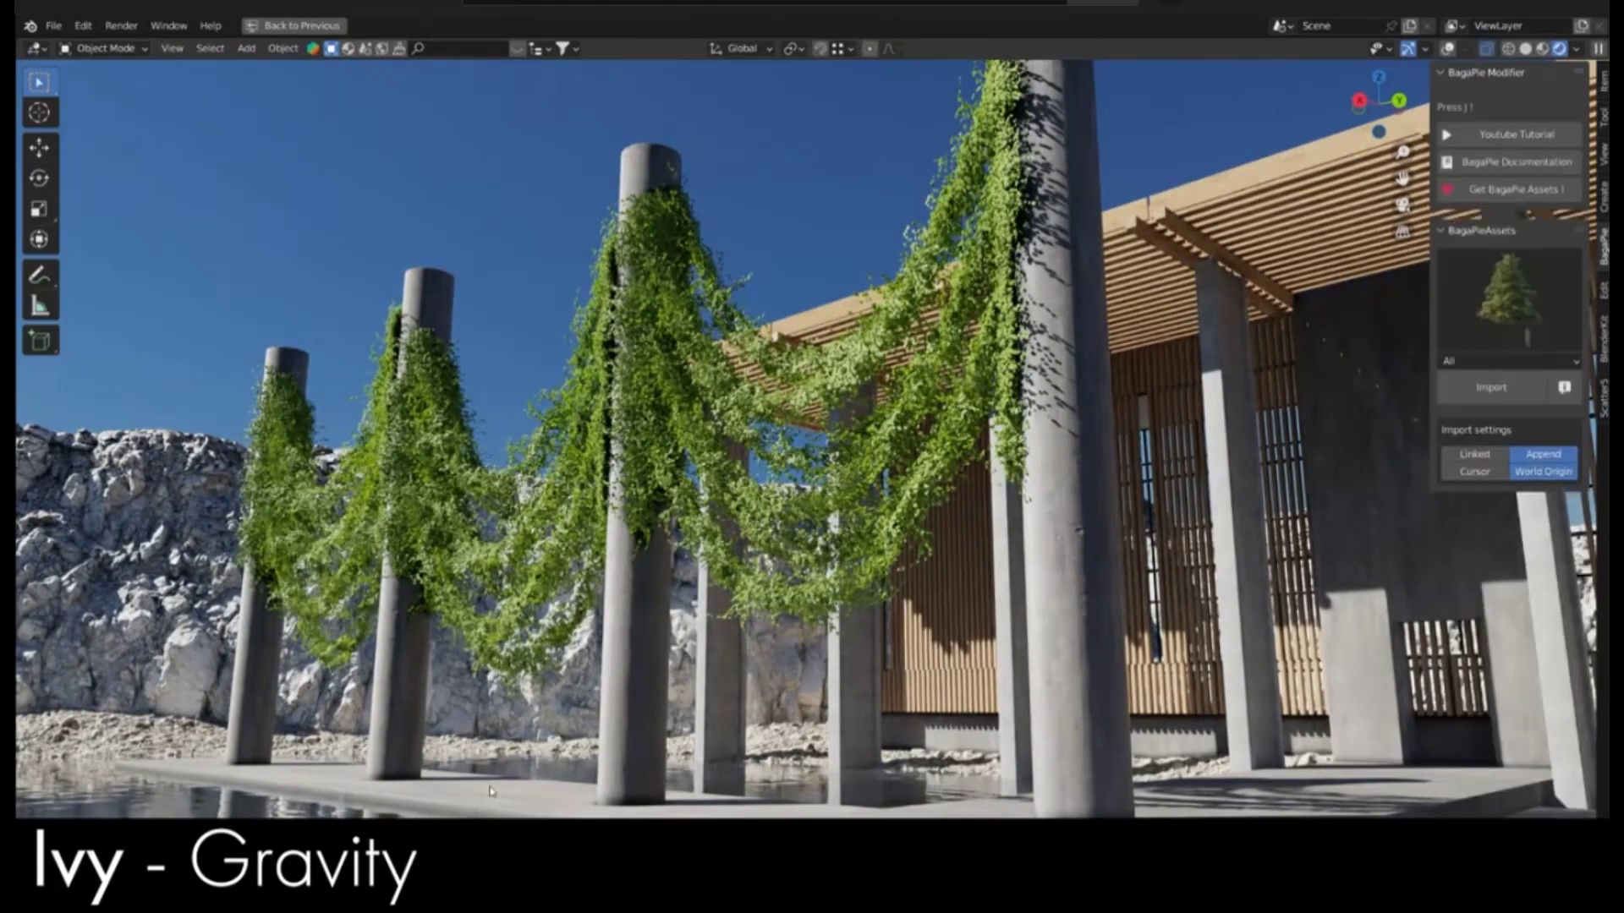
key("g")
key("z")
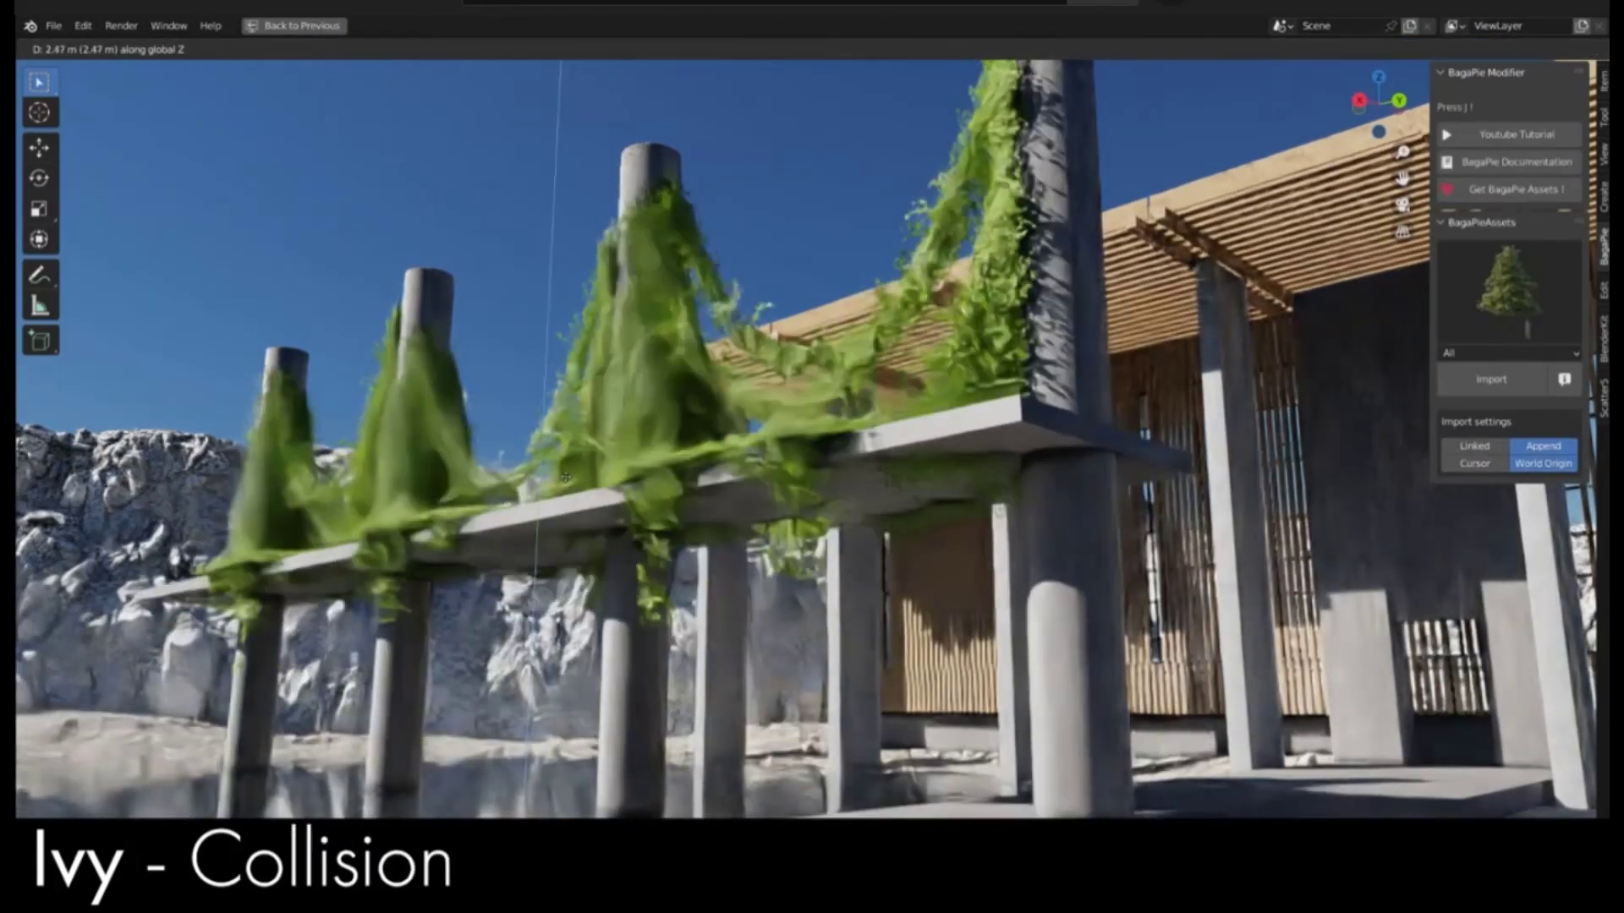
left_click(566, 476)
key("g")
key("z")
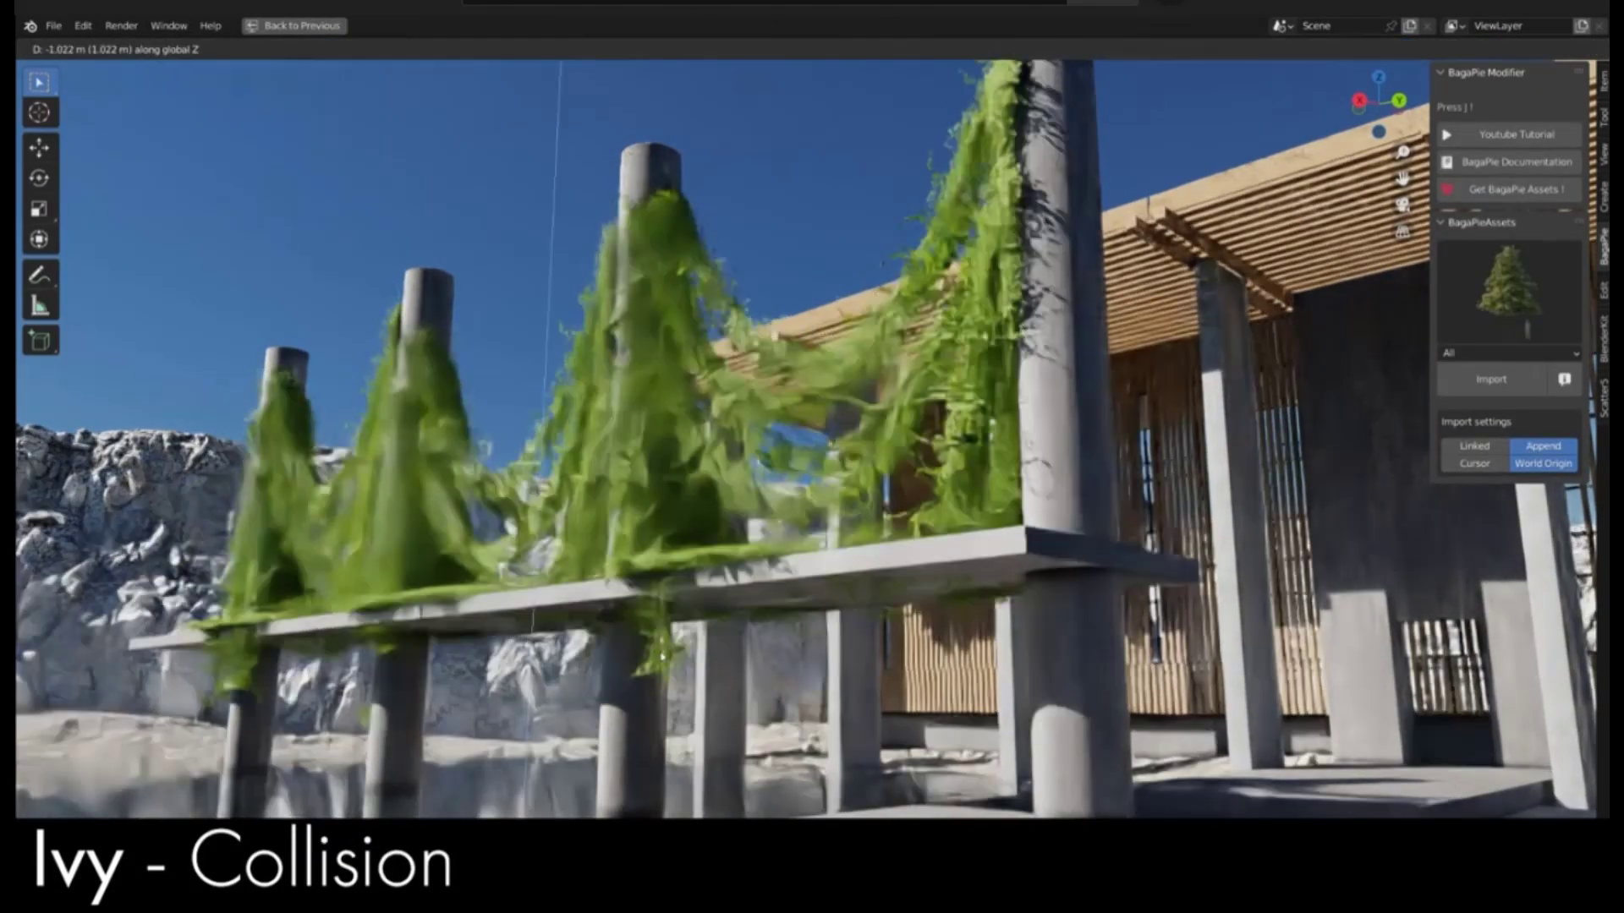
left_click(482, 408)
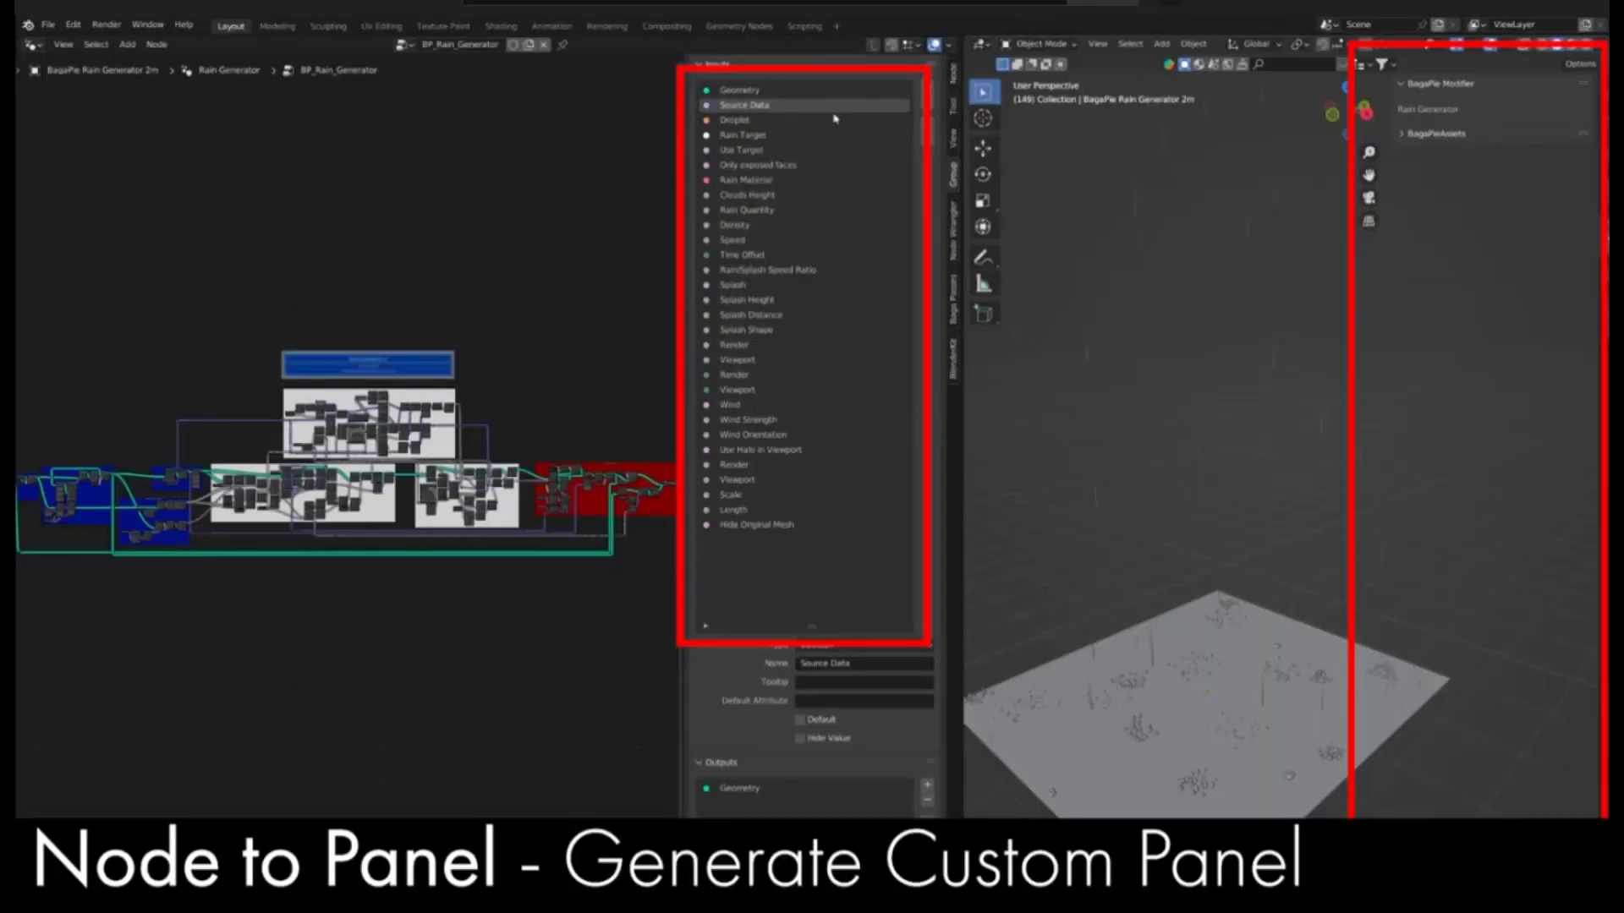
Rename the BP_Rain_Generator group inputs with panel-layout prefixes, such as 1BV_Speed, 2B_V_Splash Height and P3_2_Wind
left_click(757, 164)
left_click(748, 225)
left_click(747, 285)
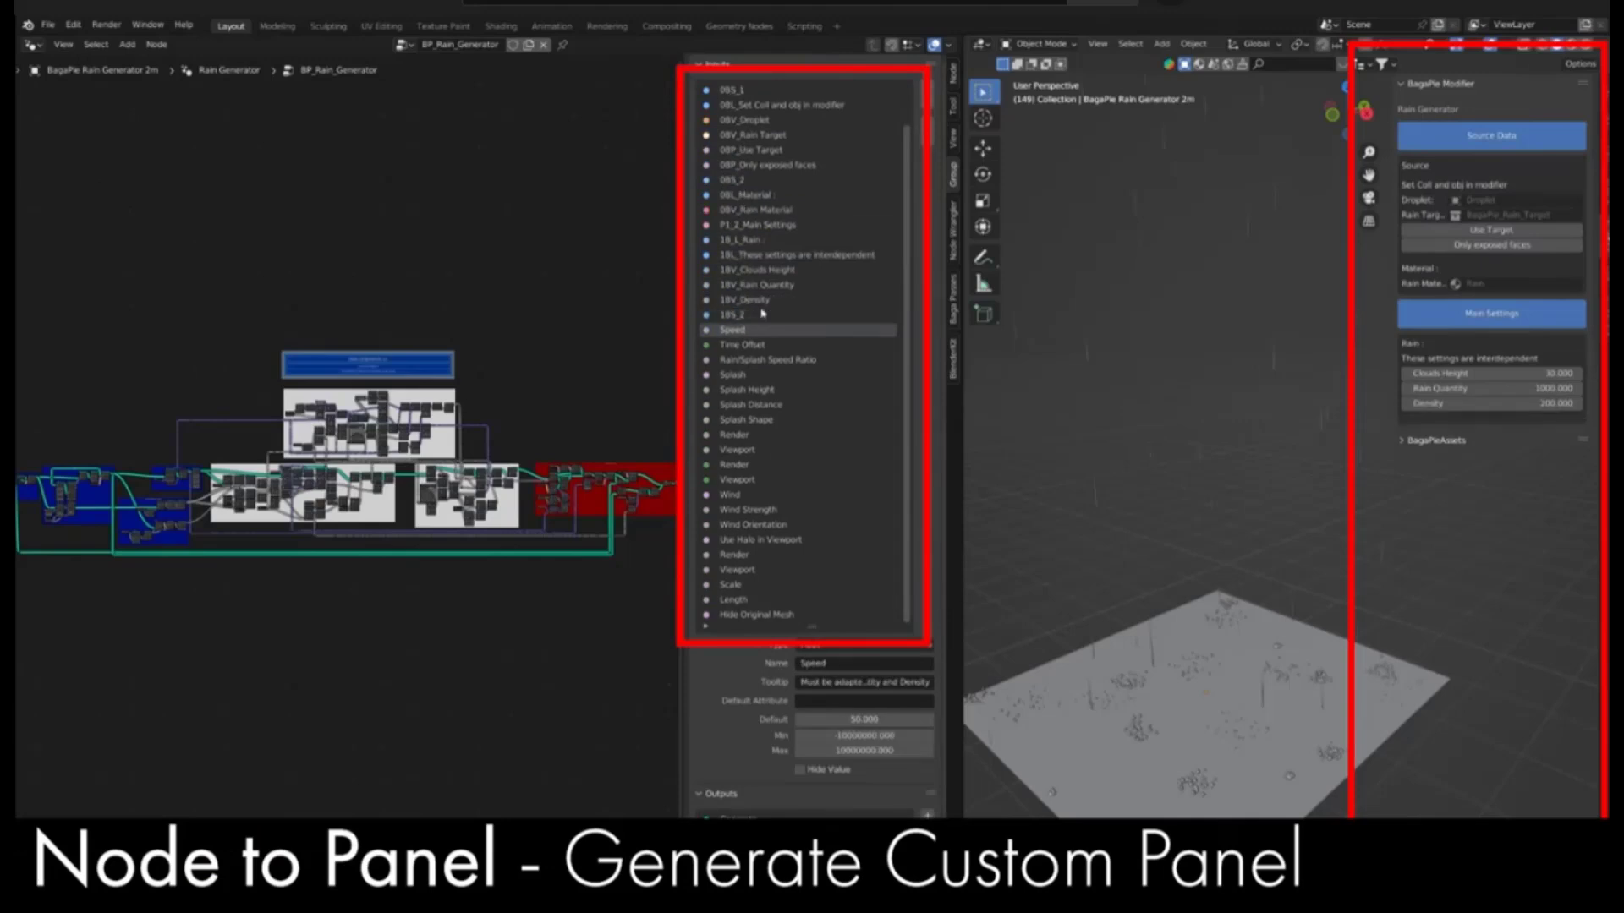
left_click(726, 450)
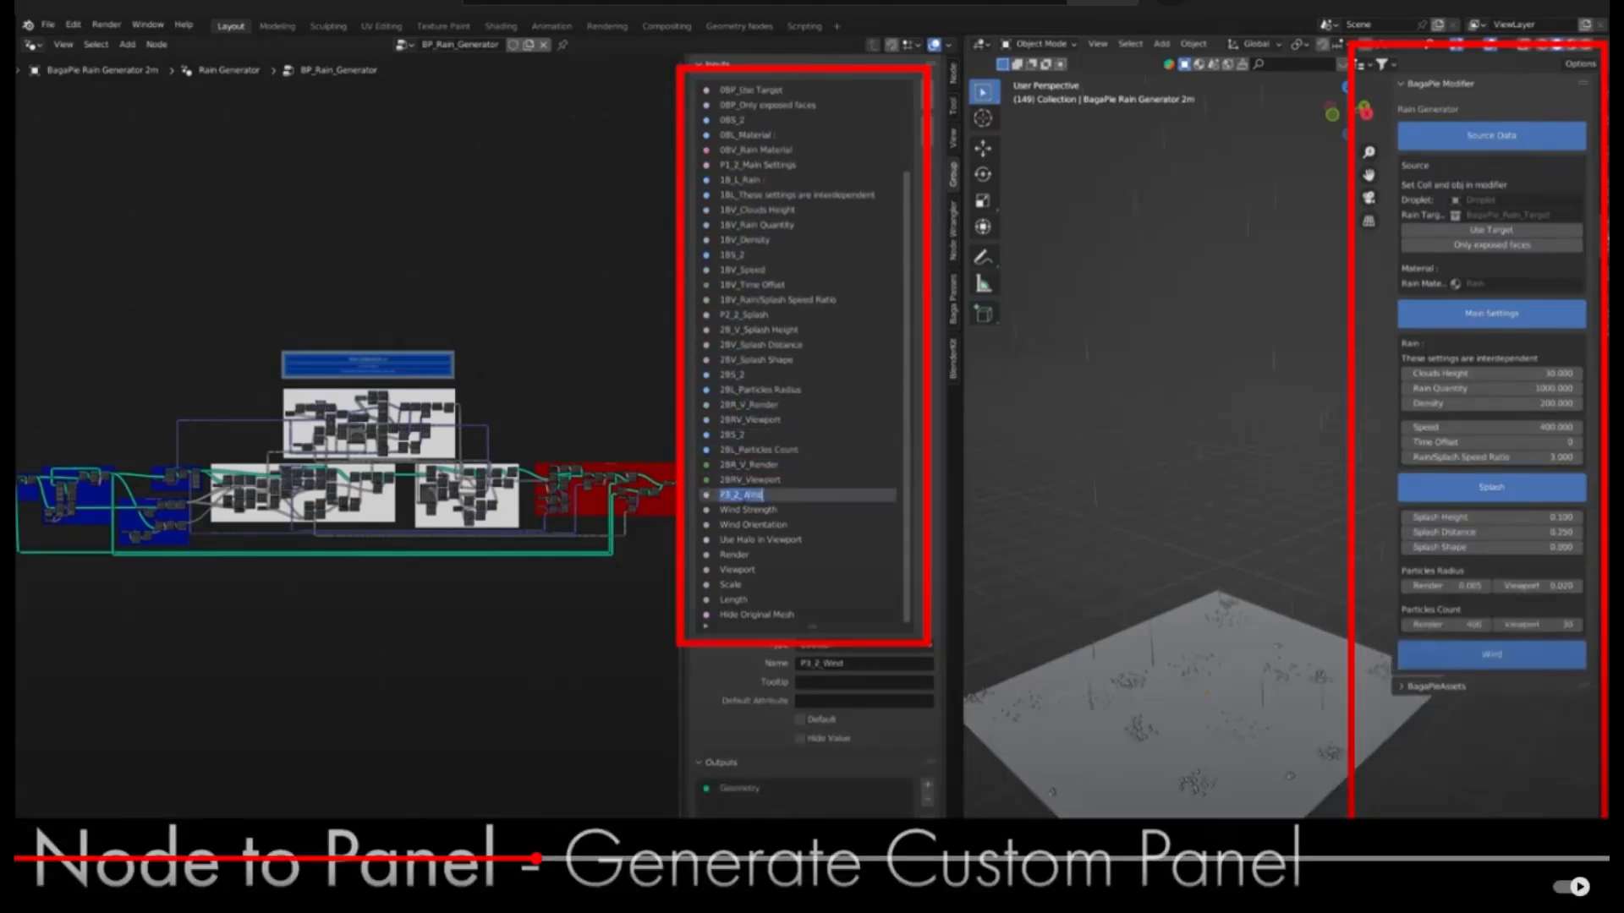
left_click(756, 539)
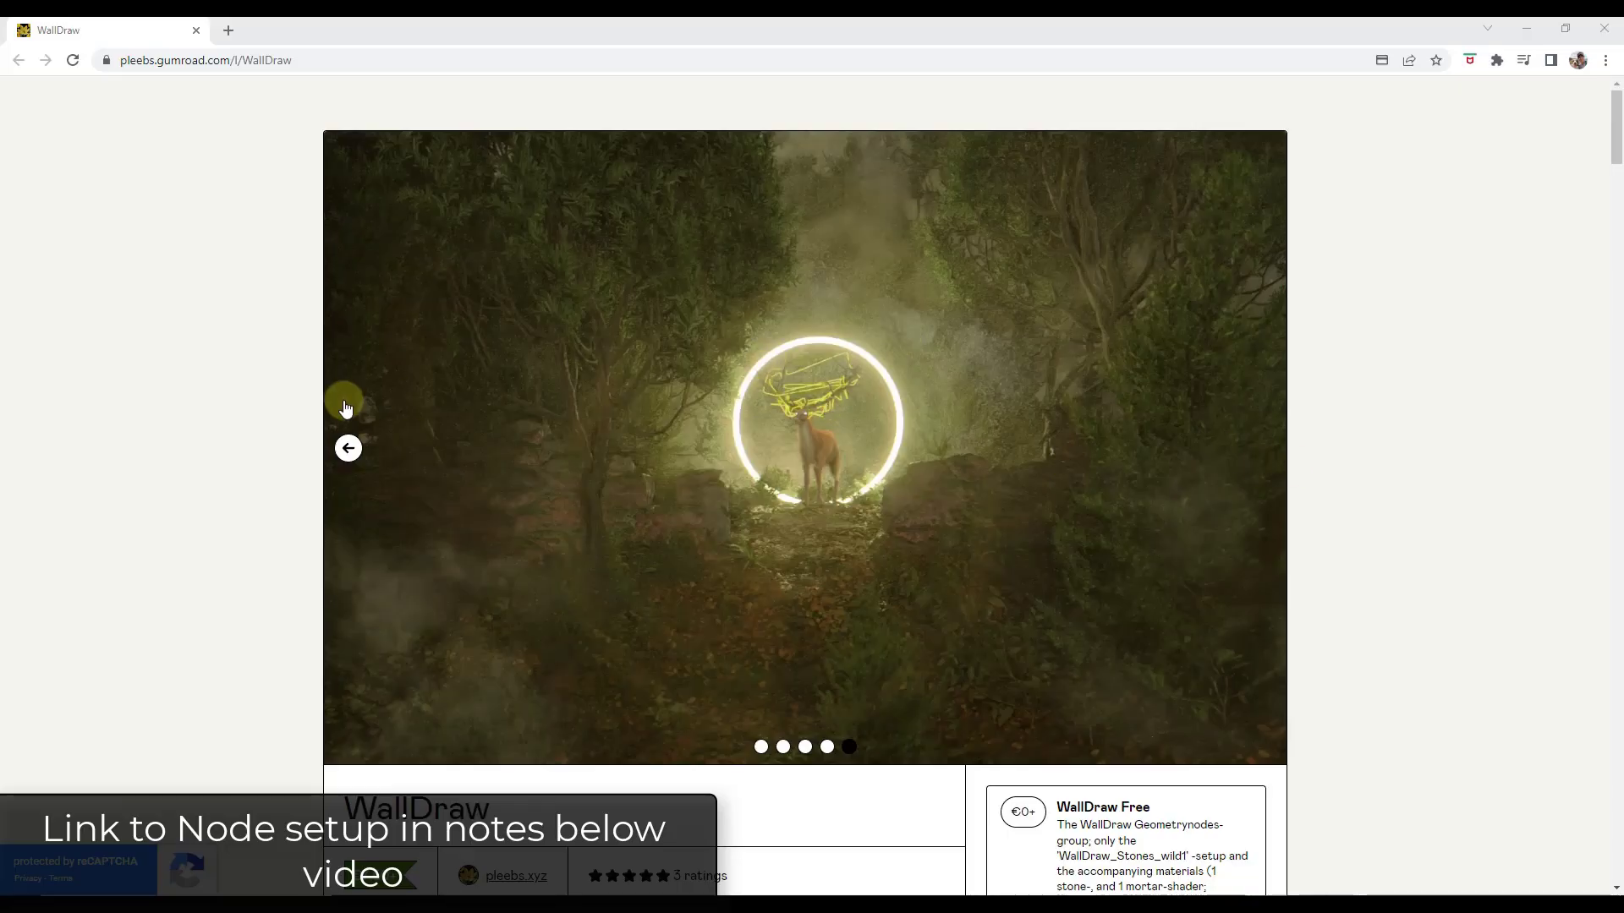
Browse the WallDraw product page's image gallery, description and Free and Supporters-Version options
left_click(350, 449)
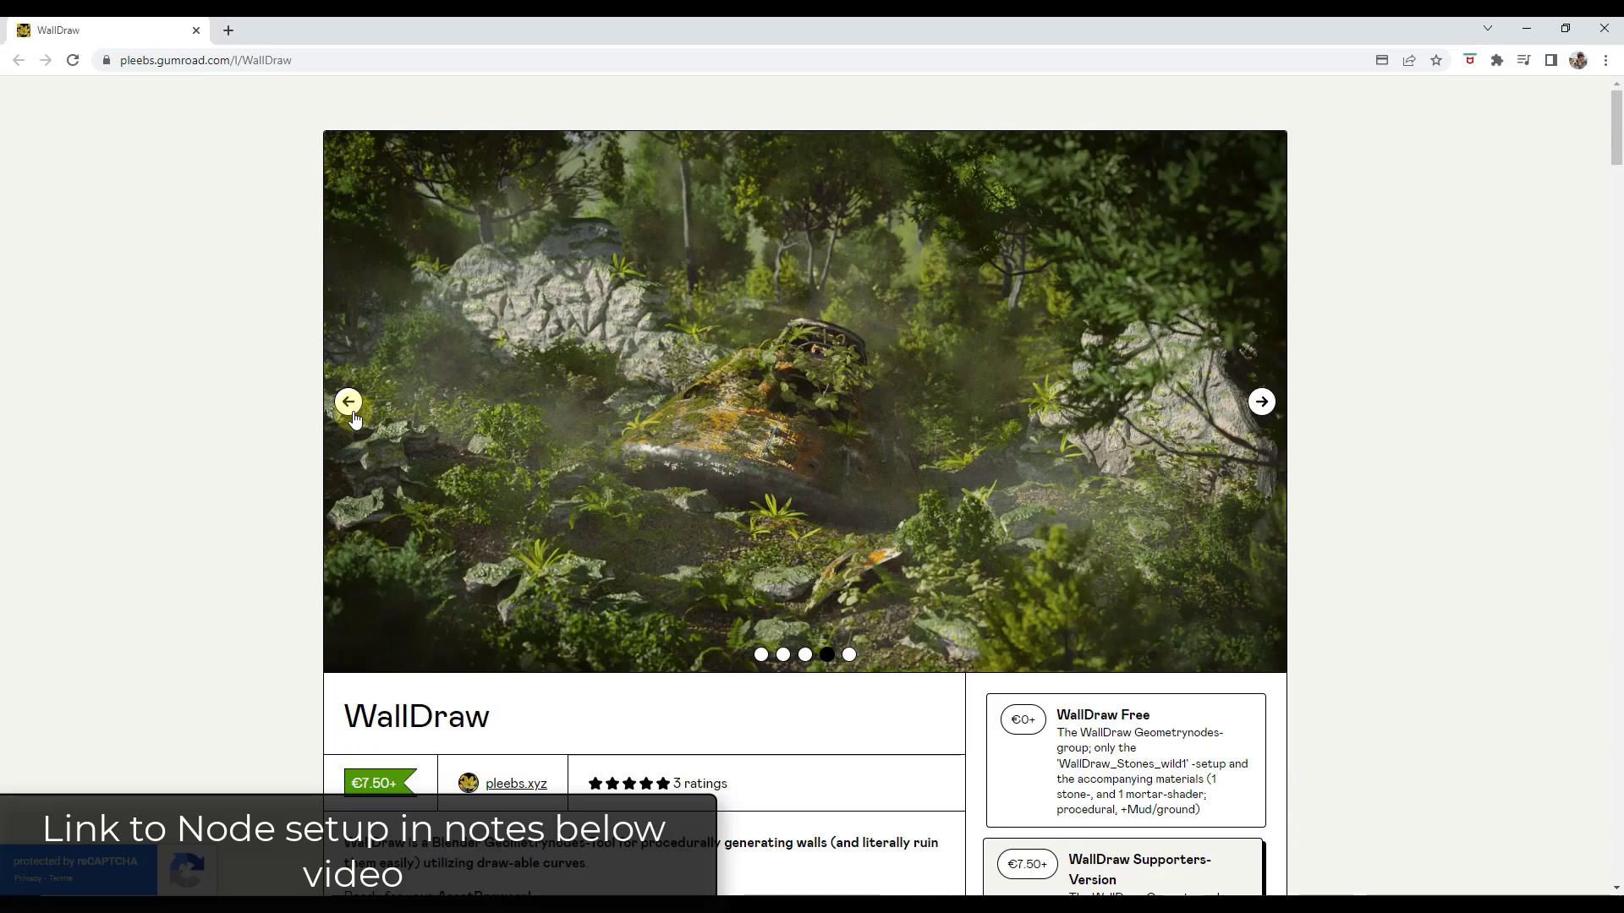
left_click(350, 406)
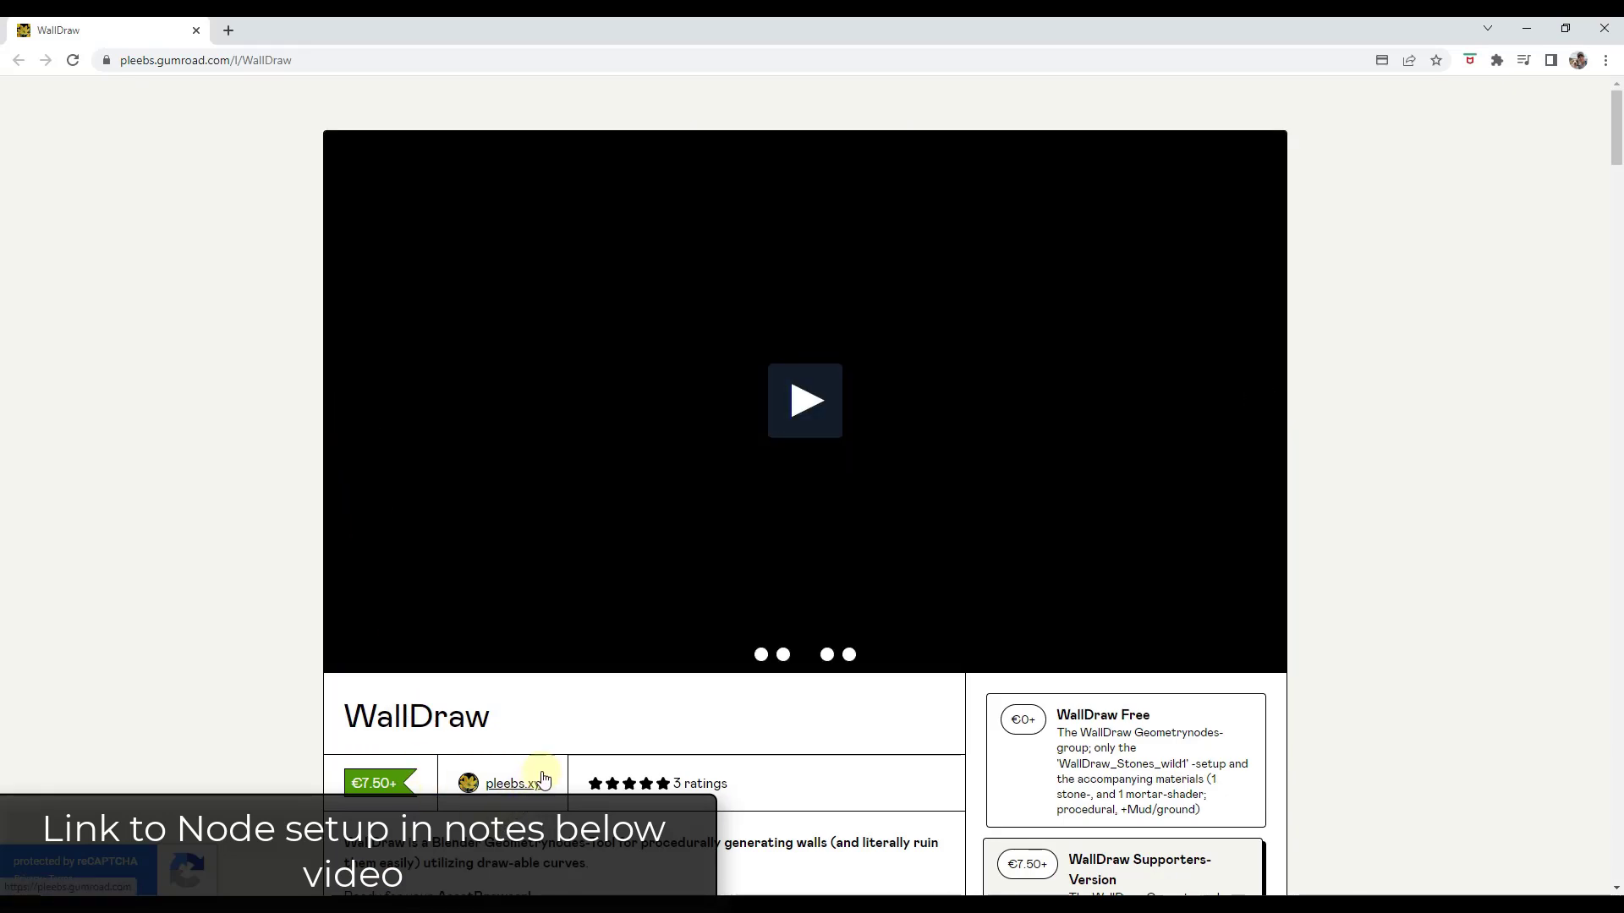
scroll(524, 769, "down", 2)
scroll(528, 559, "down", 3)
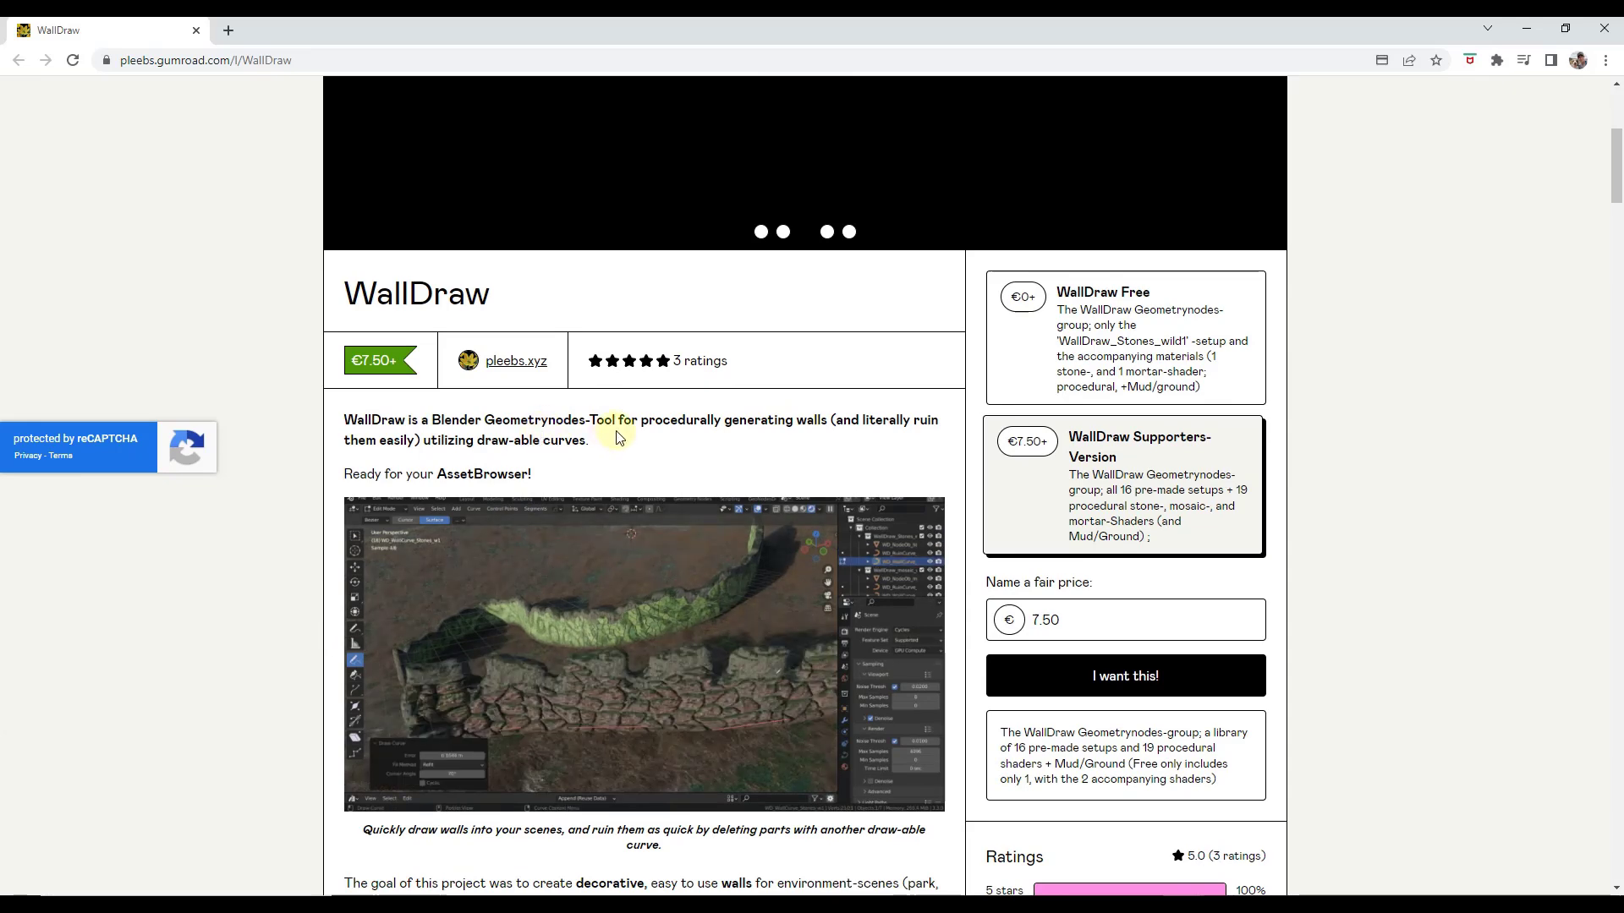
scroll(605, 432, "down", 3)
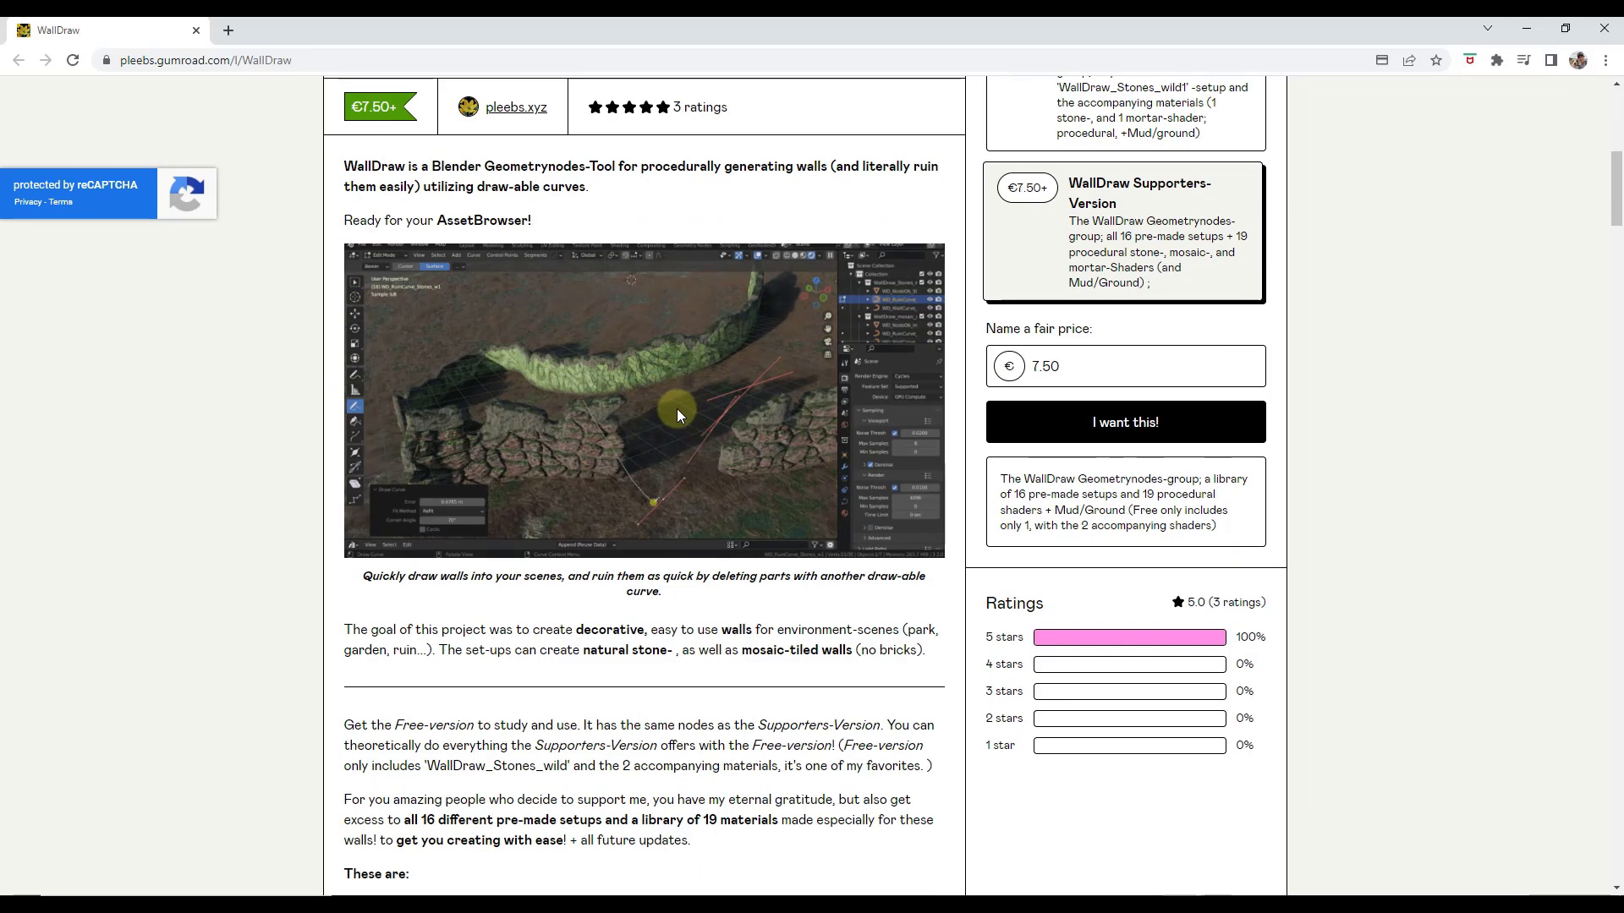
scroll(657, 423, "up", 4)
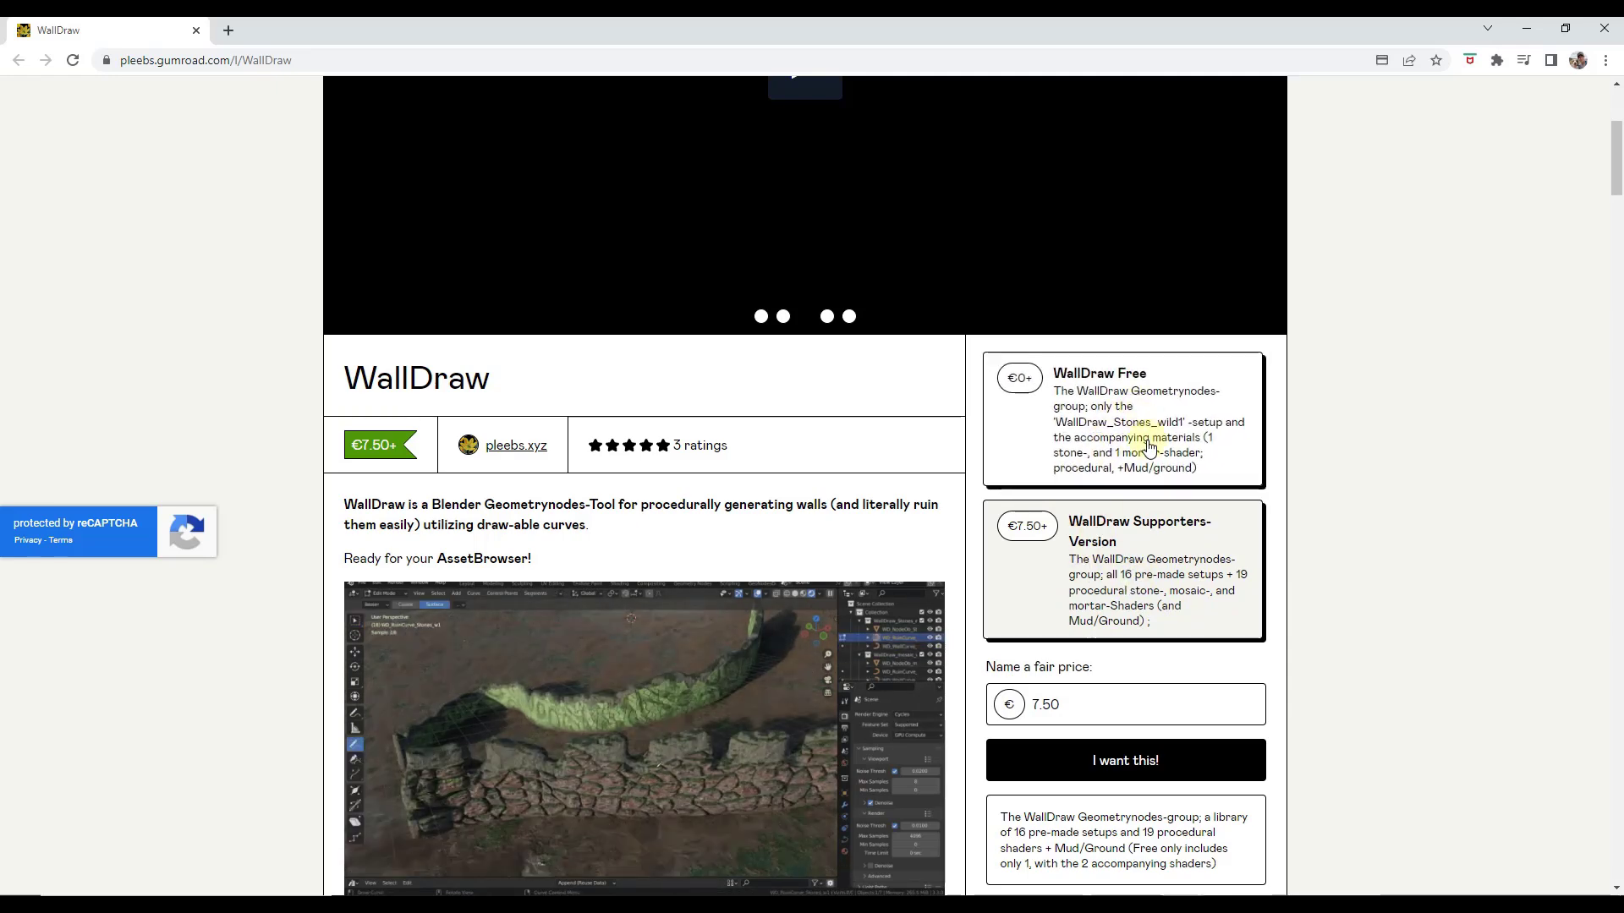
scroll(993, 354, "up", 4)
Switch to Blender and delete the WallDraw_Mortar_low.001 collection together with its contents
left_click(1527, 28)
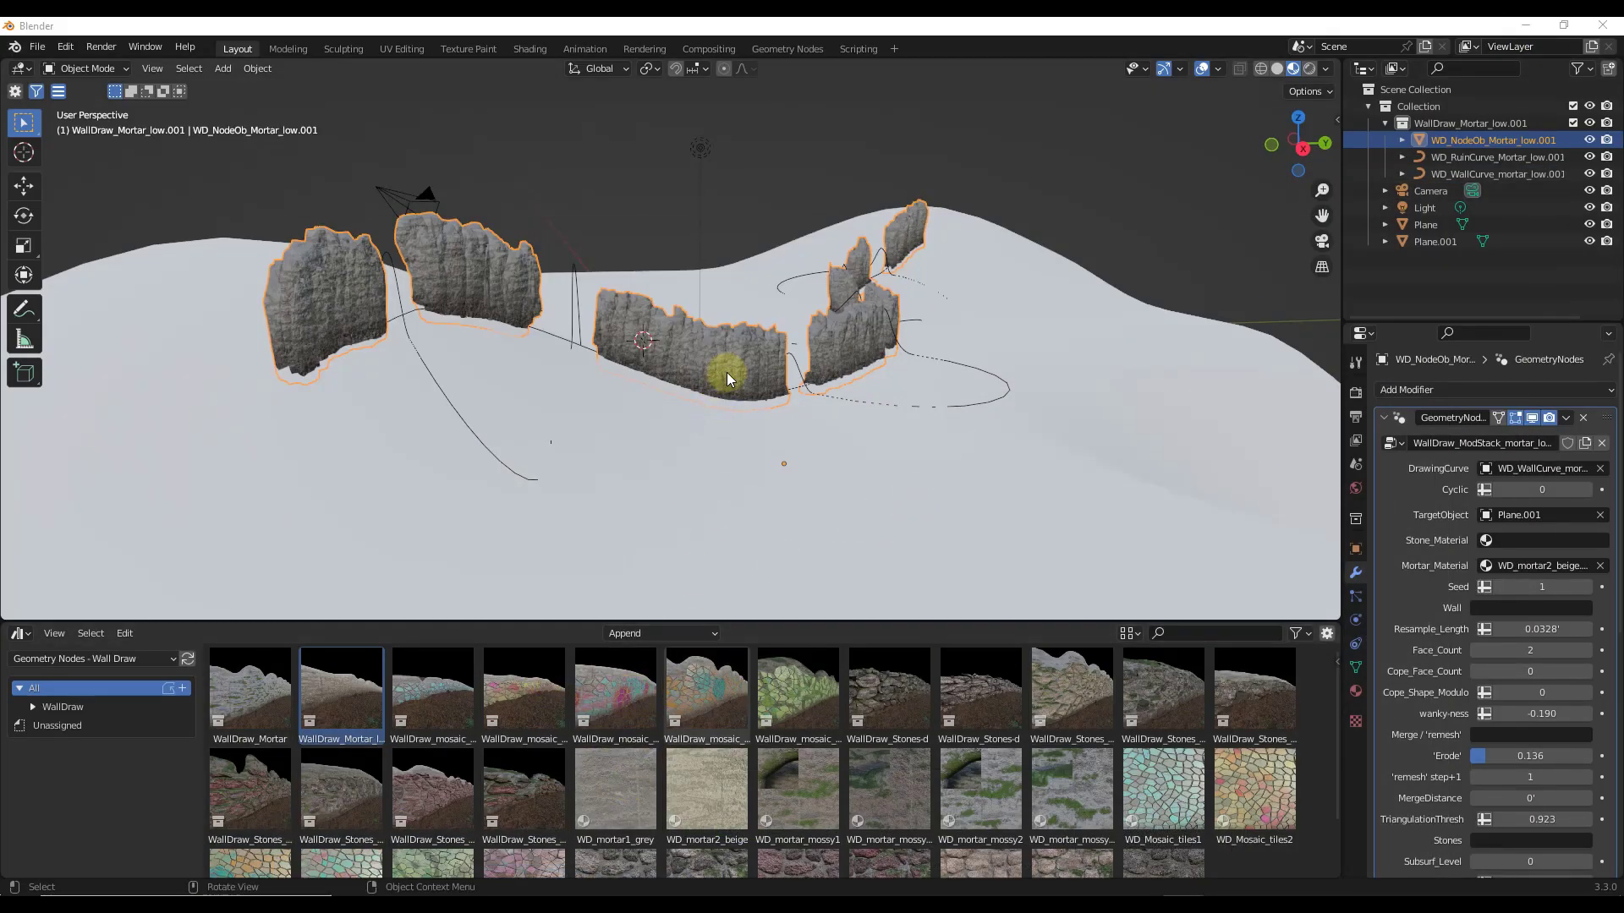
right_click(1443, 125)
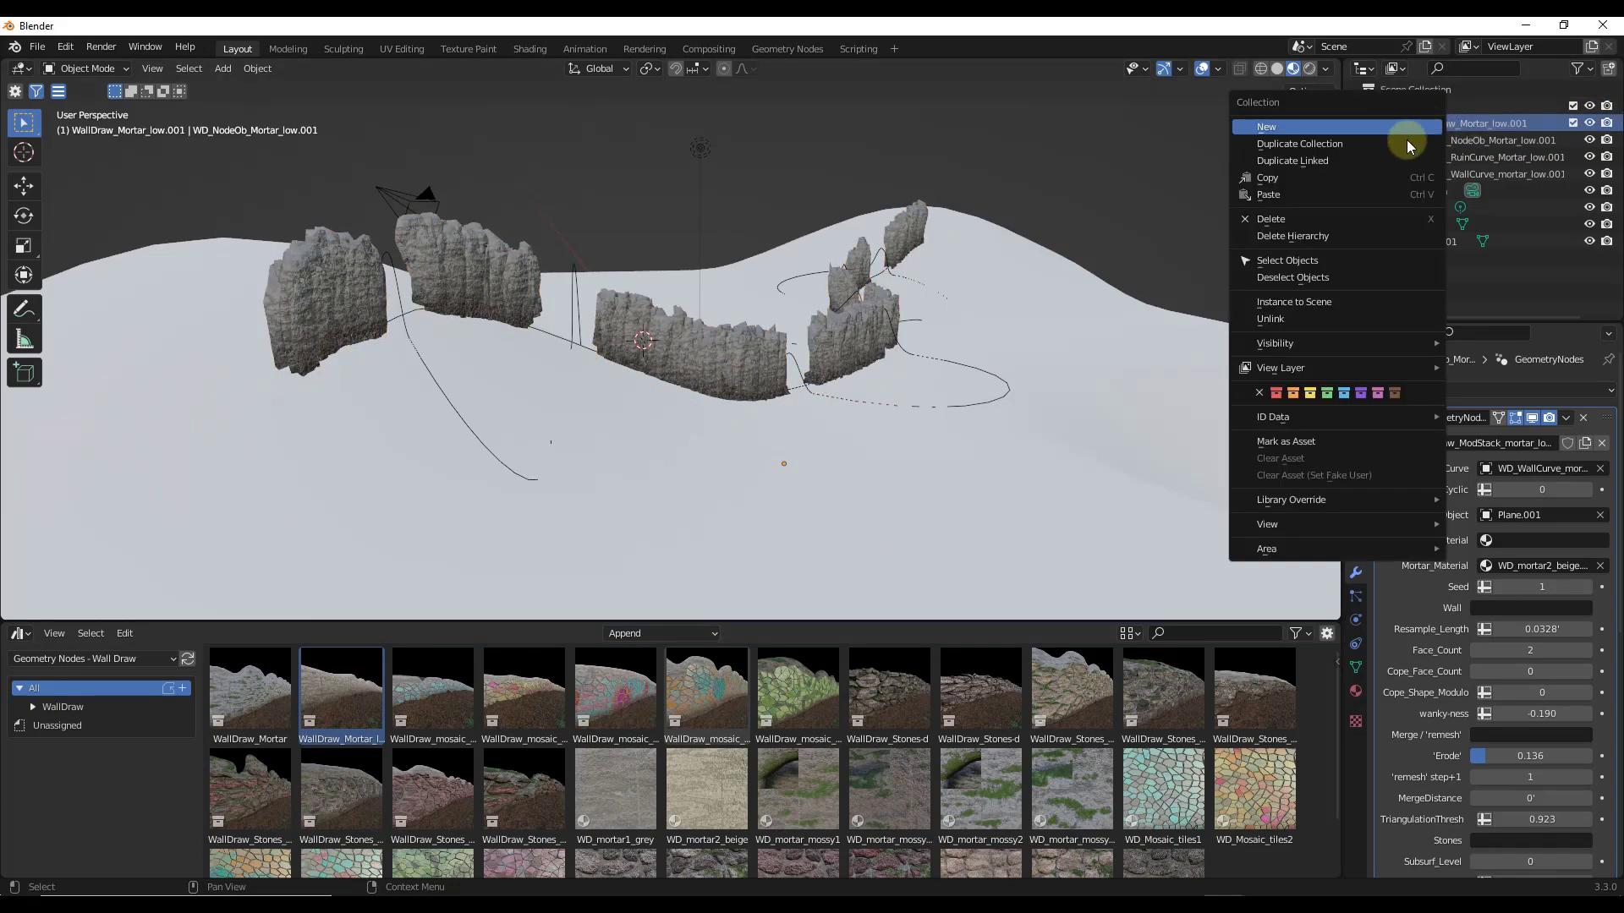
left_click(1260, 237)
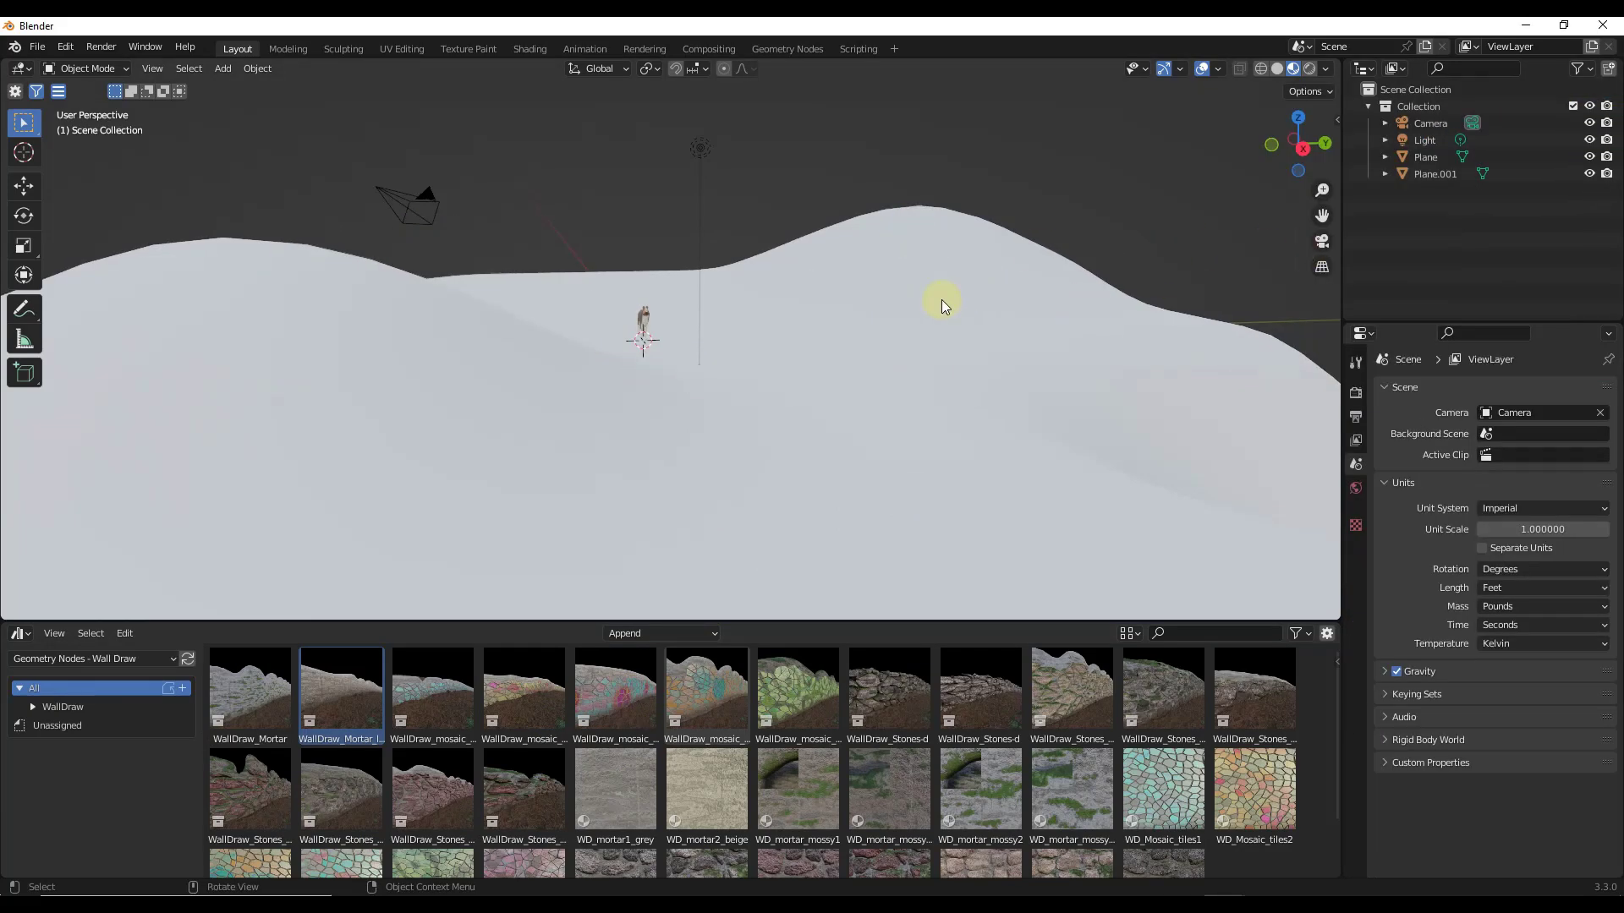
Append the WallDraw_Stones-dry1 asset onto the terrain with Instance turned off, so its separate objects are editable
middle_click_drag(938, 308, 1018, 271)
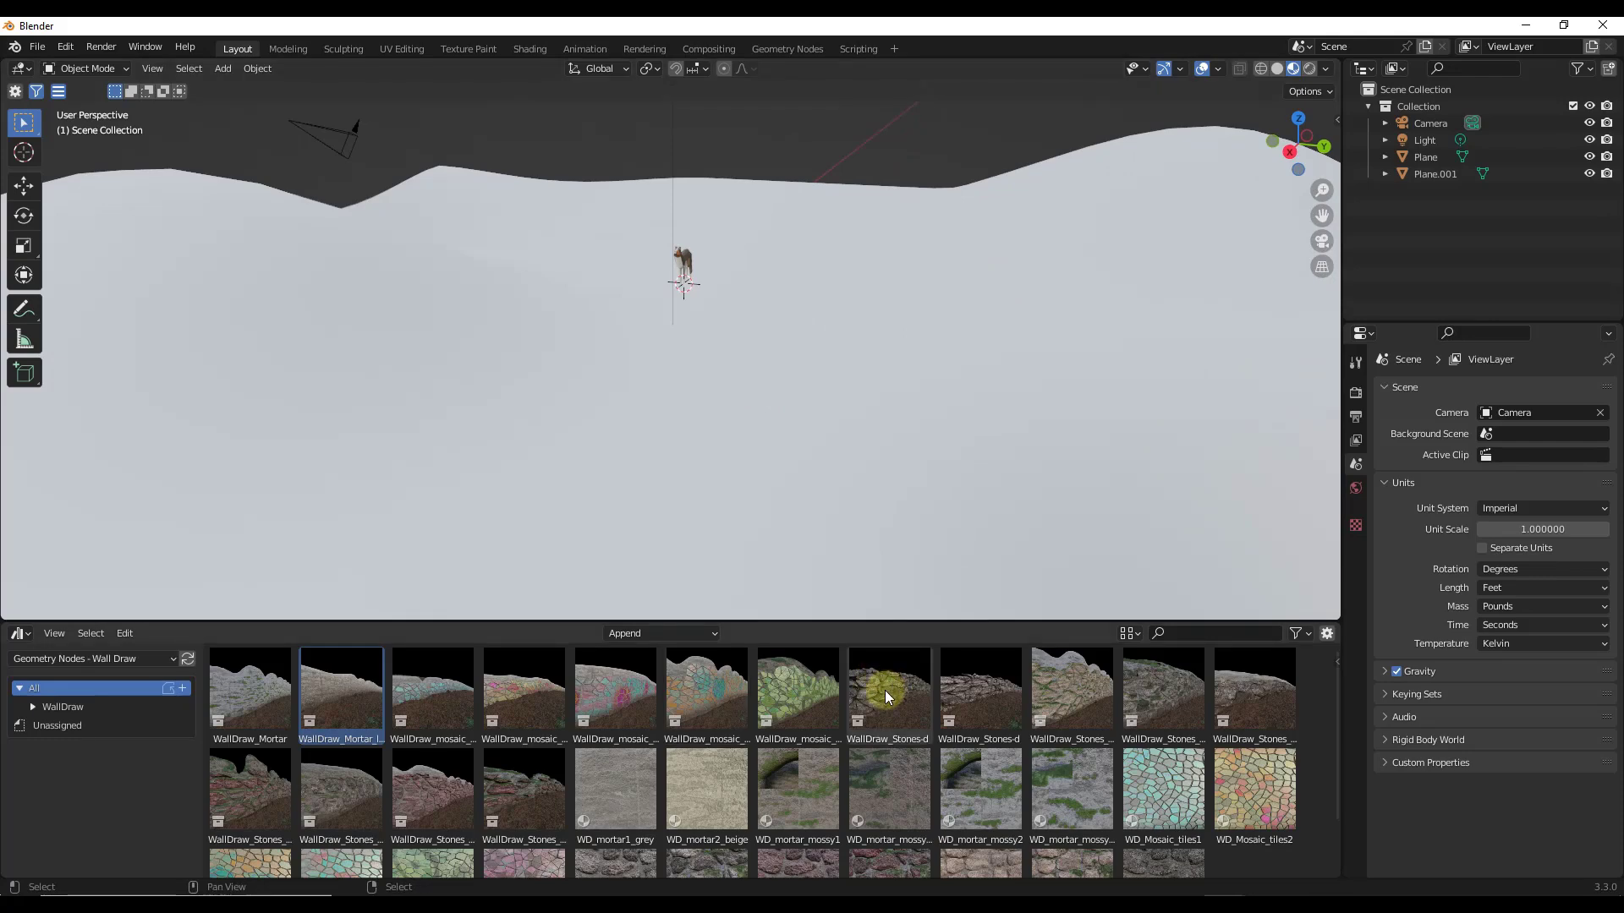
left_click(681, 635)
left_click_drag(907, 692, 699, 371)
left_click(160, 602)
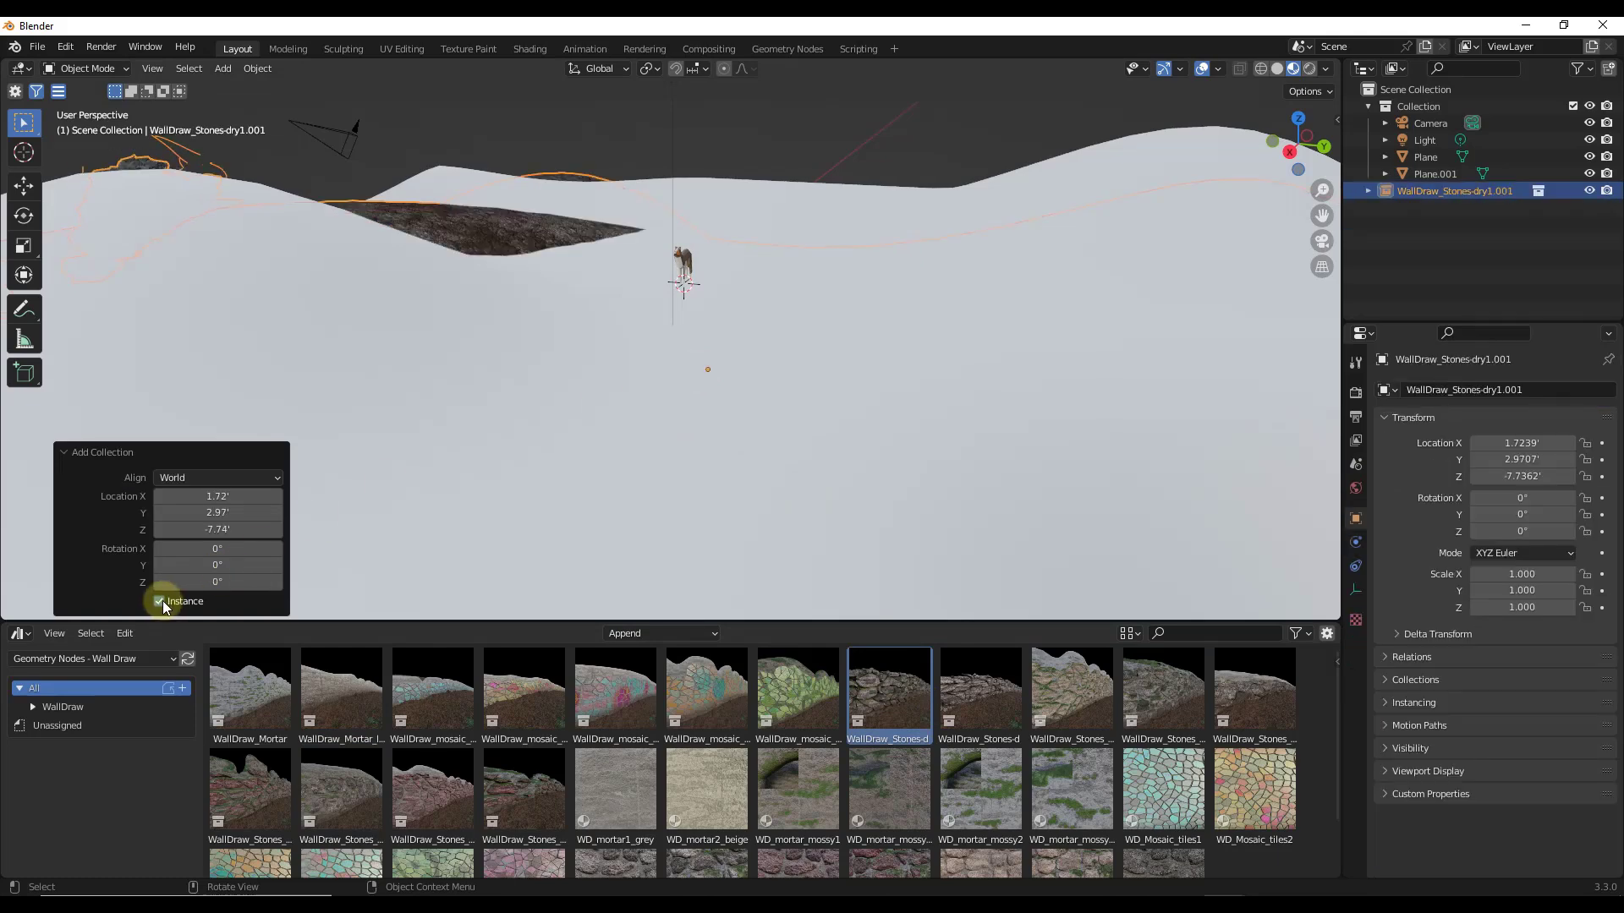
left_click(161, 602)
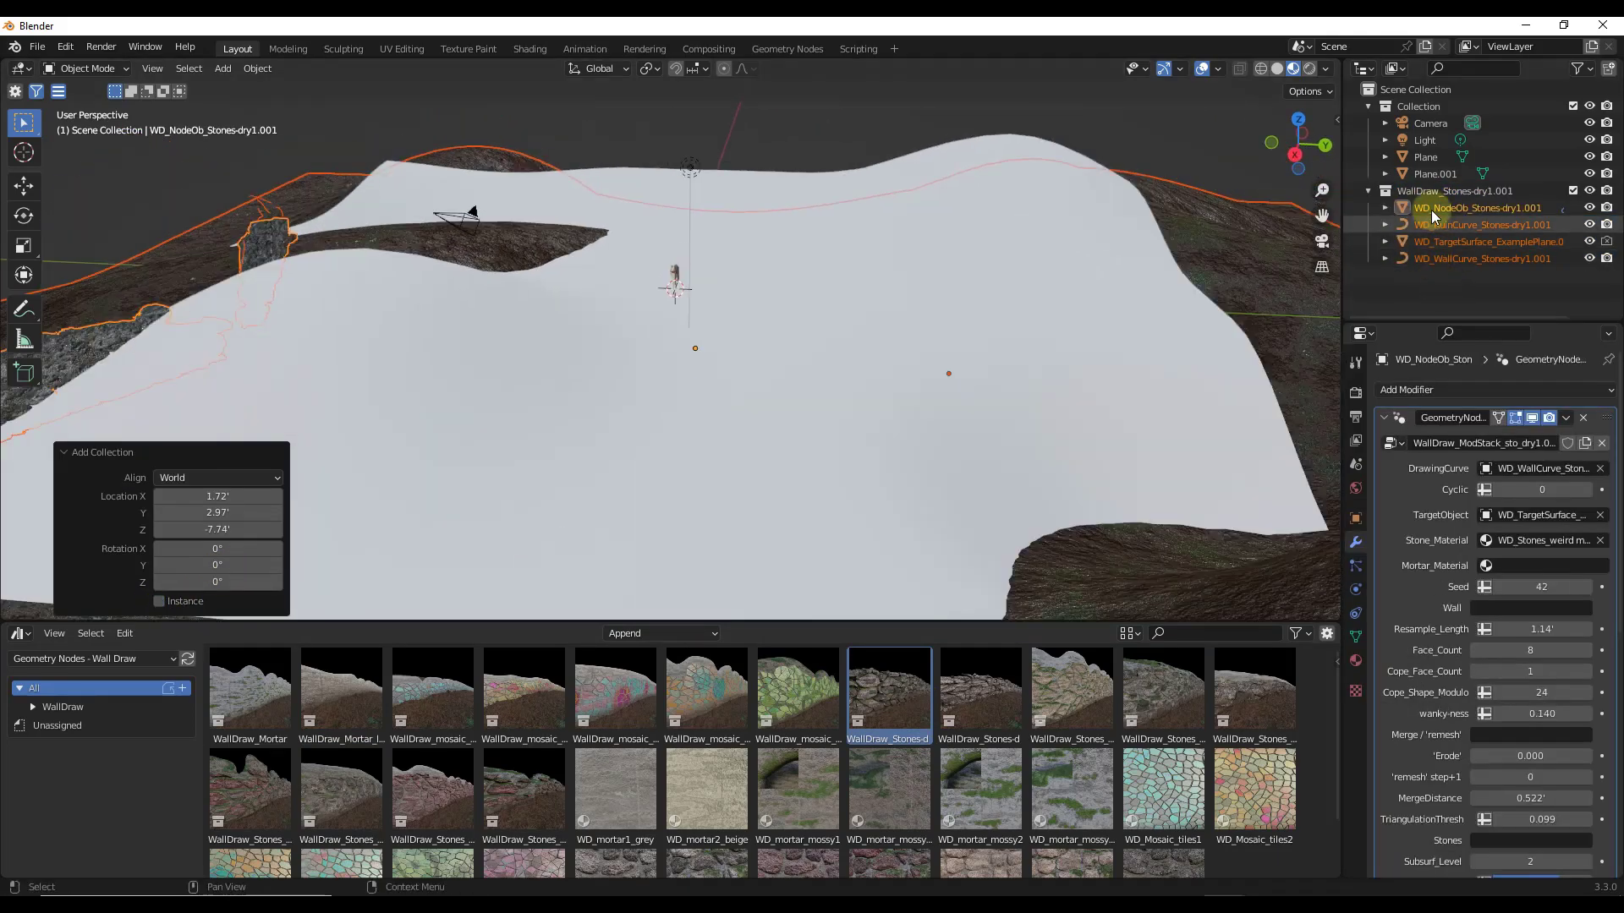
Delete the WD_TargetSurface_ExamplePlane object from the WallDraw_Stones-dry1.001 collection
left_click(1442, 241)
scroll(706, 256, "down", 3)
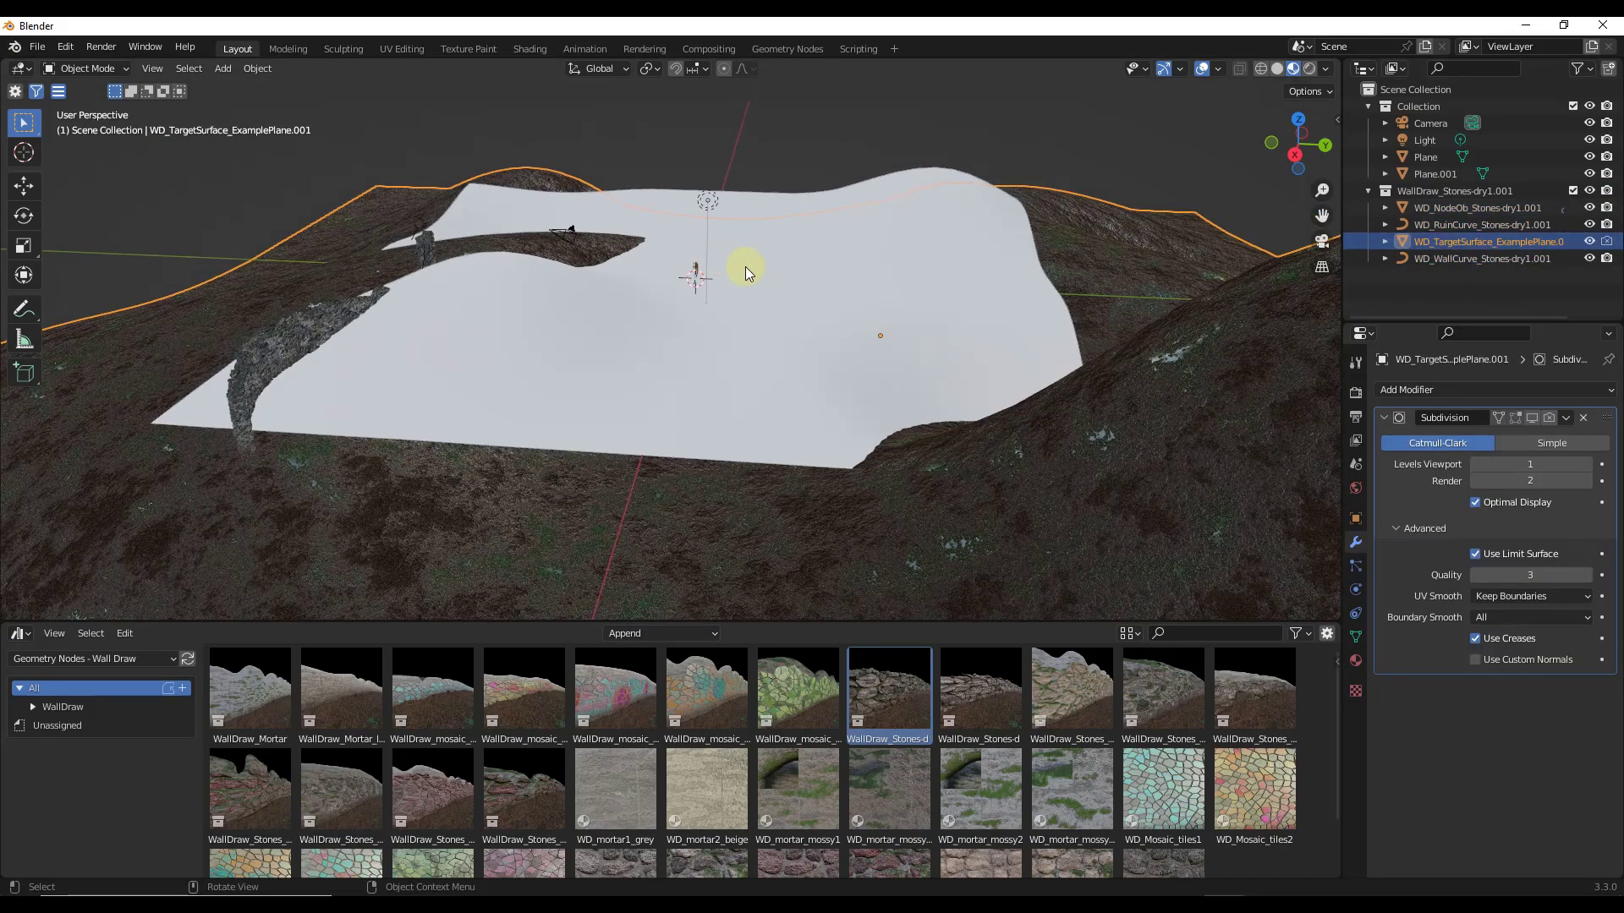
scroll(727, 261, "down", 3)
key("Delete")
scroll(547, 261, "up", 6)
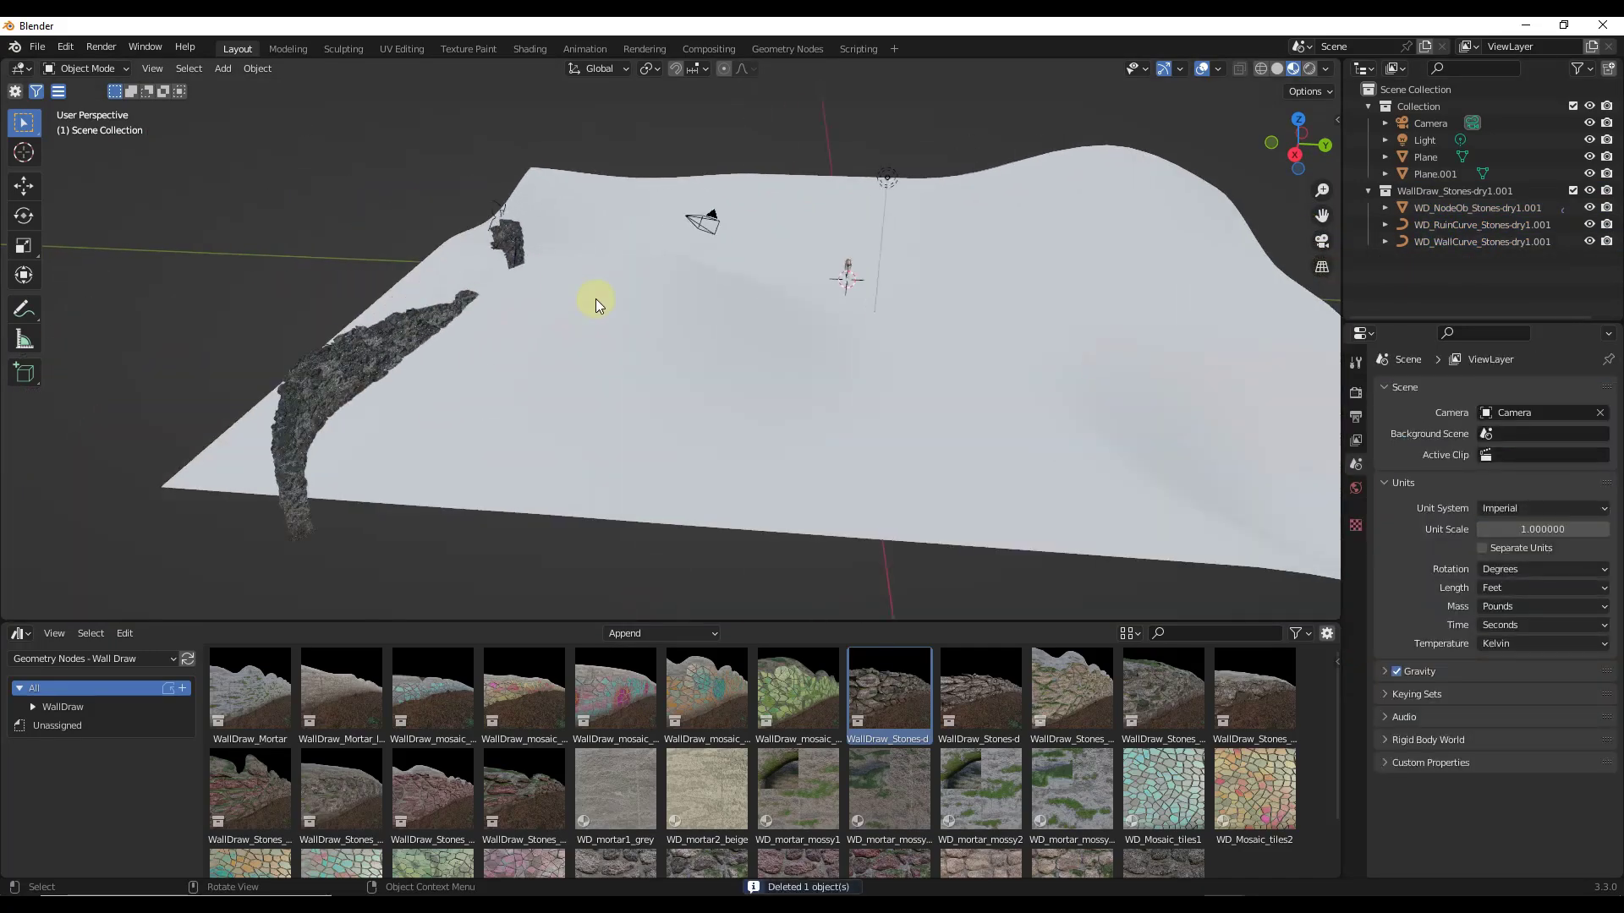
Select the stone wall's node object and then WD_RuinCurve_Stones-dry1.001 to examine how they sit on the terrain
left_click(345, 338)
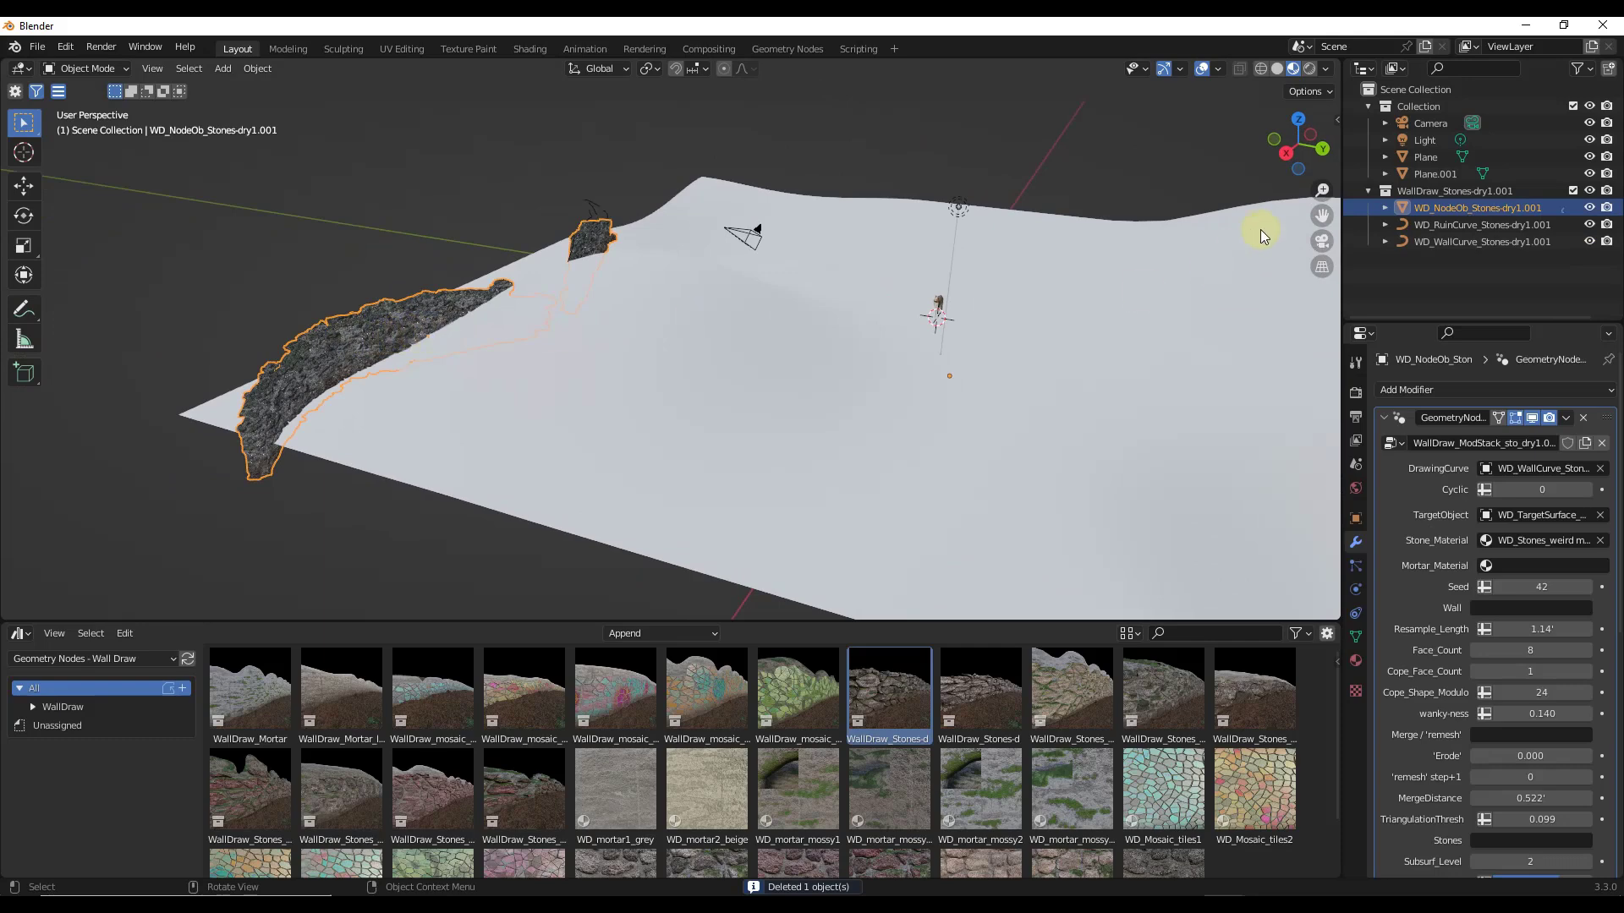
left_click(1476, 224)
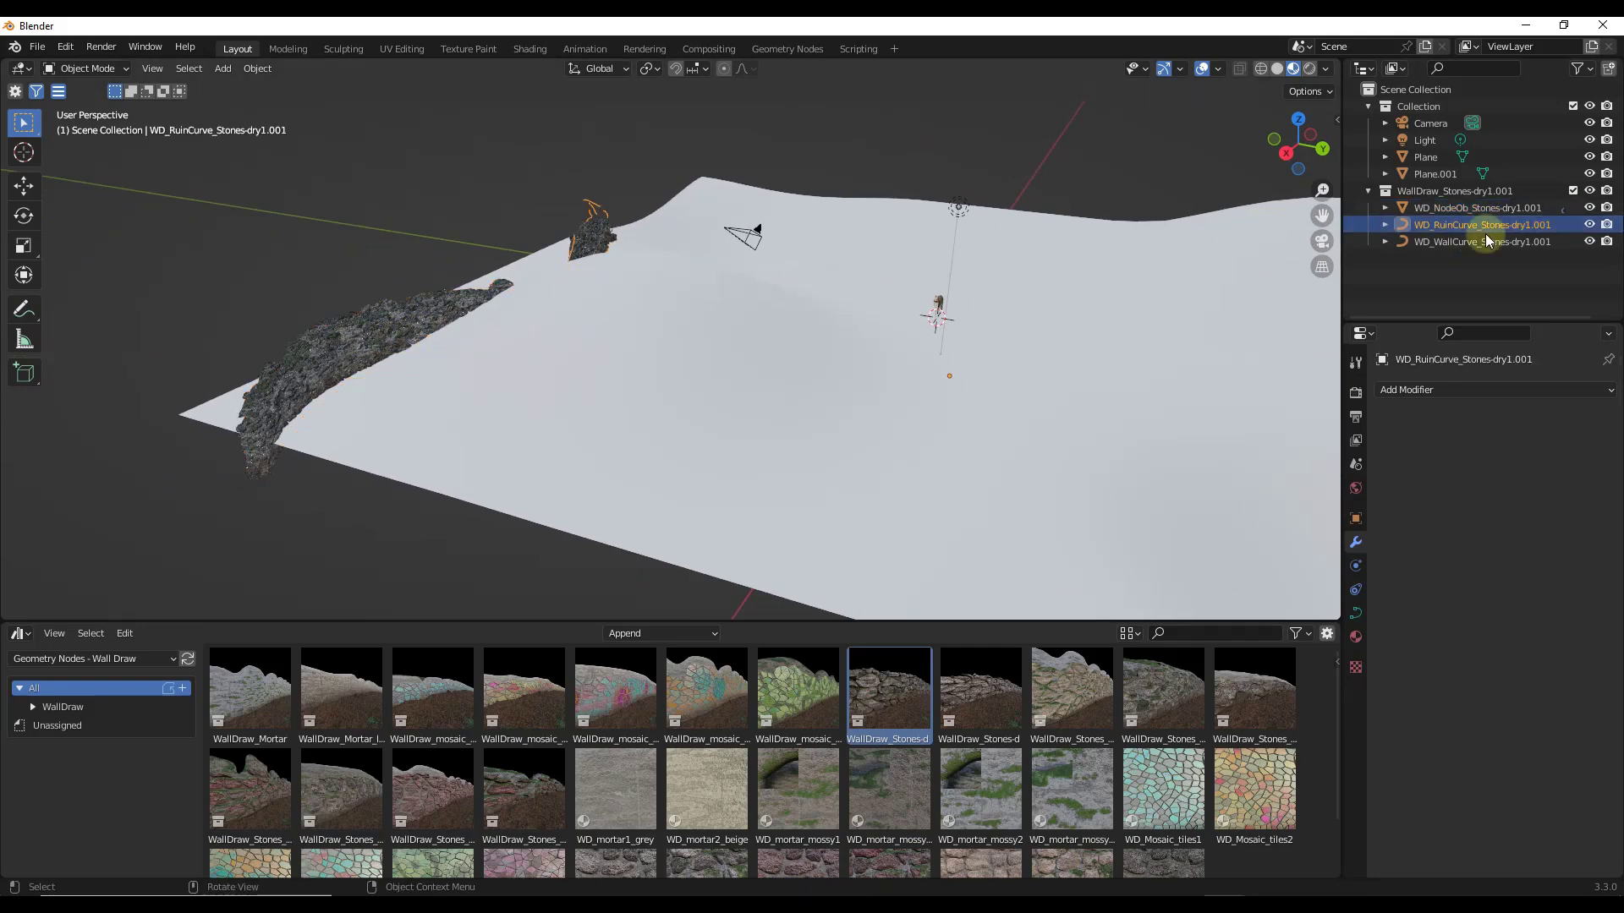
scroll(924, 352, "down", 3)
scroll(615, 333, "up", 5)
middle_click_drag(612, 333, 587, 322)
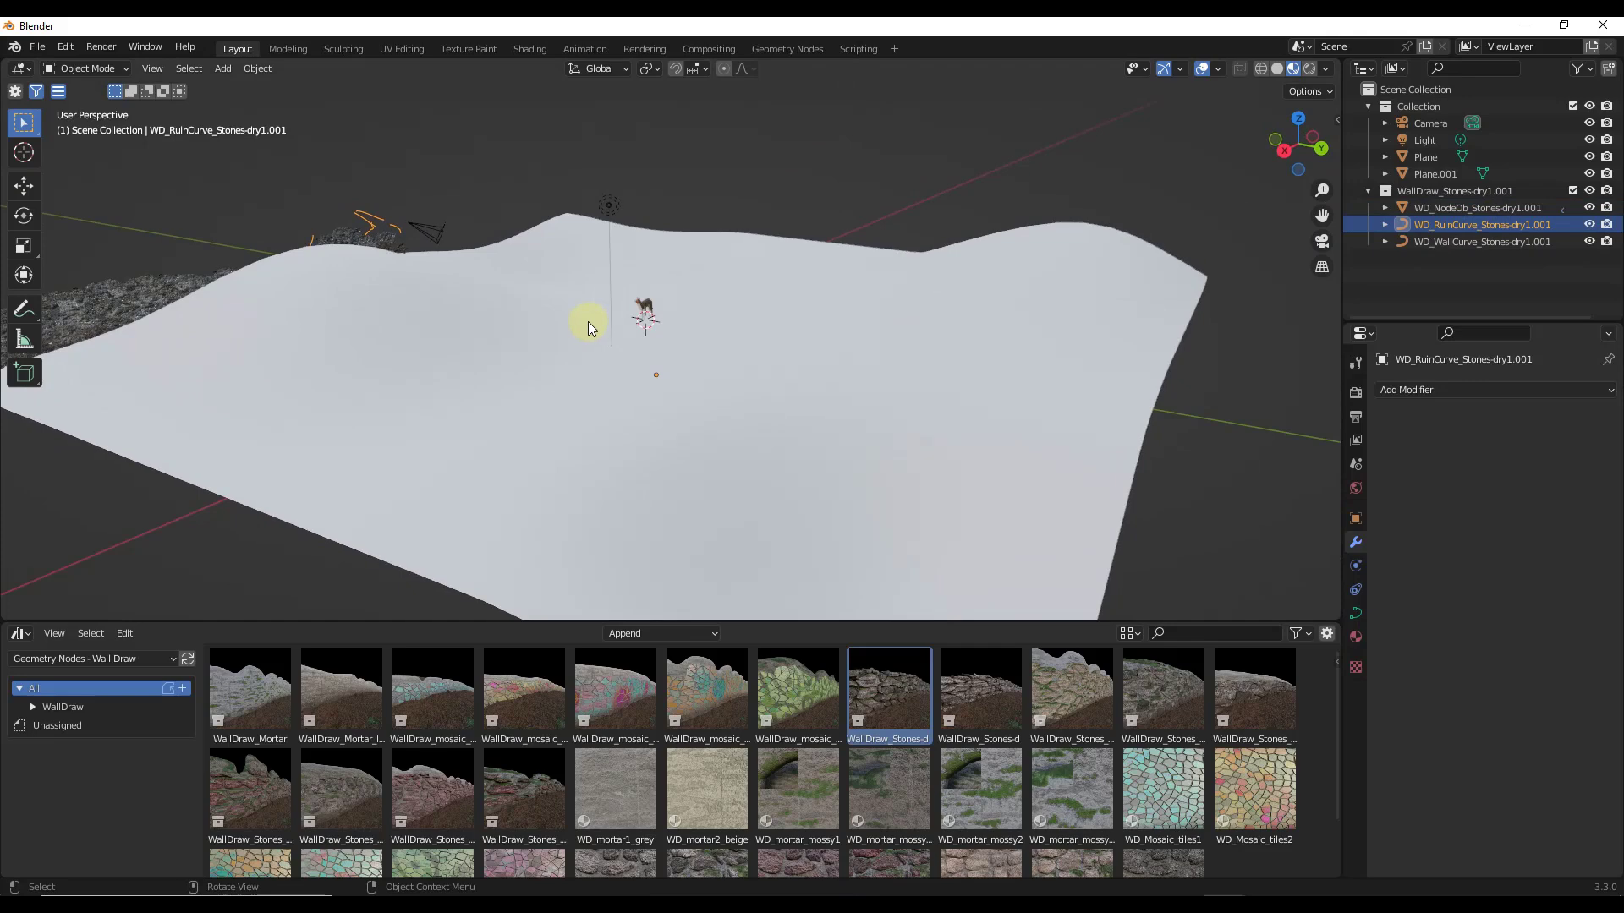
Delete all existing vertices of WD_WallCurve_Stones-dry1.001 in Edit Mode
left_click(1446, 242)
middle_click_drag(1099, 355, 753, 356)
key("Tab")
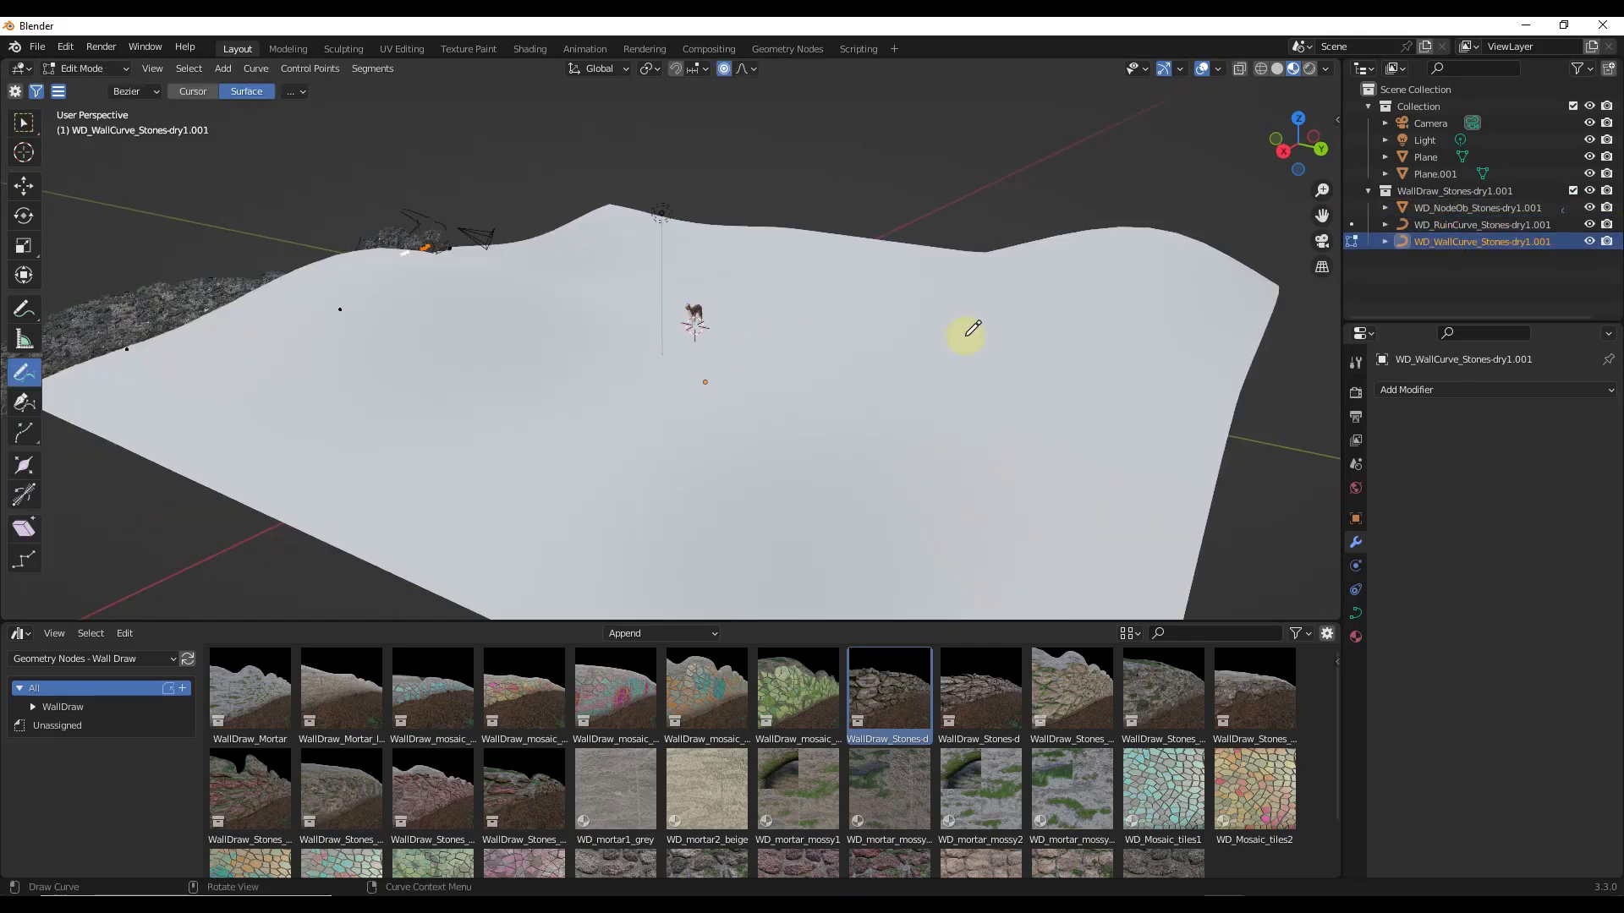
scroll(846, 325, "down", 3)
middle_click_drag(674, 315, 751, 260)
key("x")
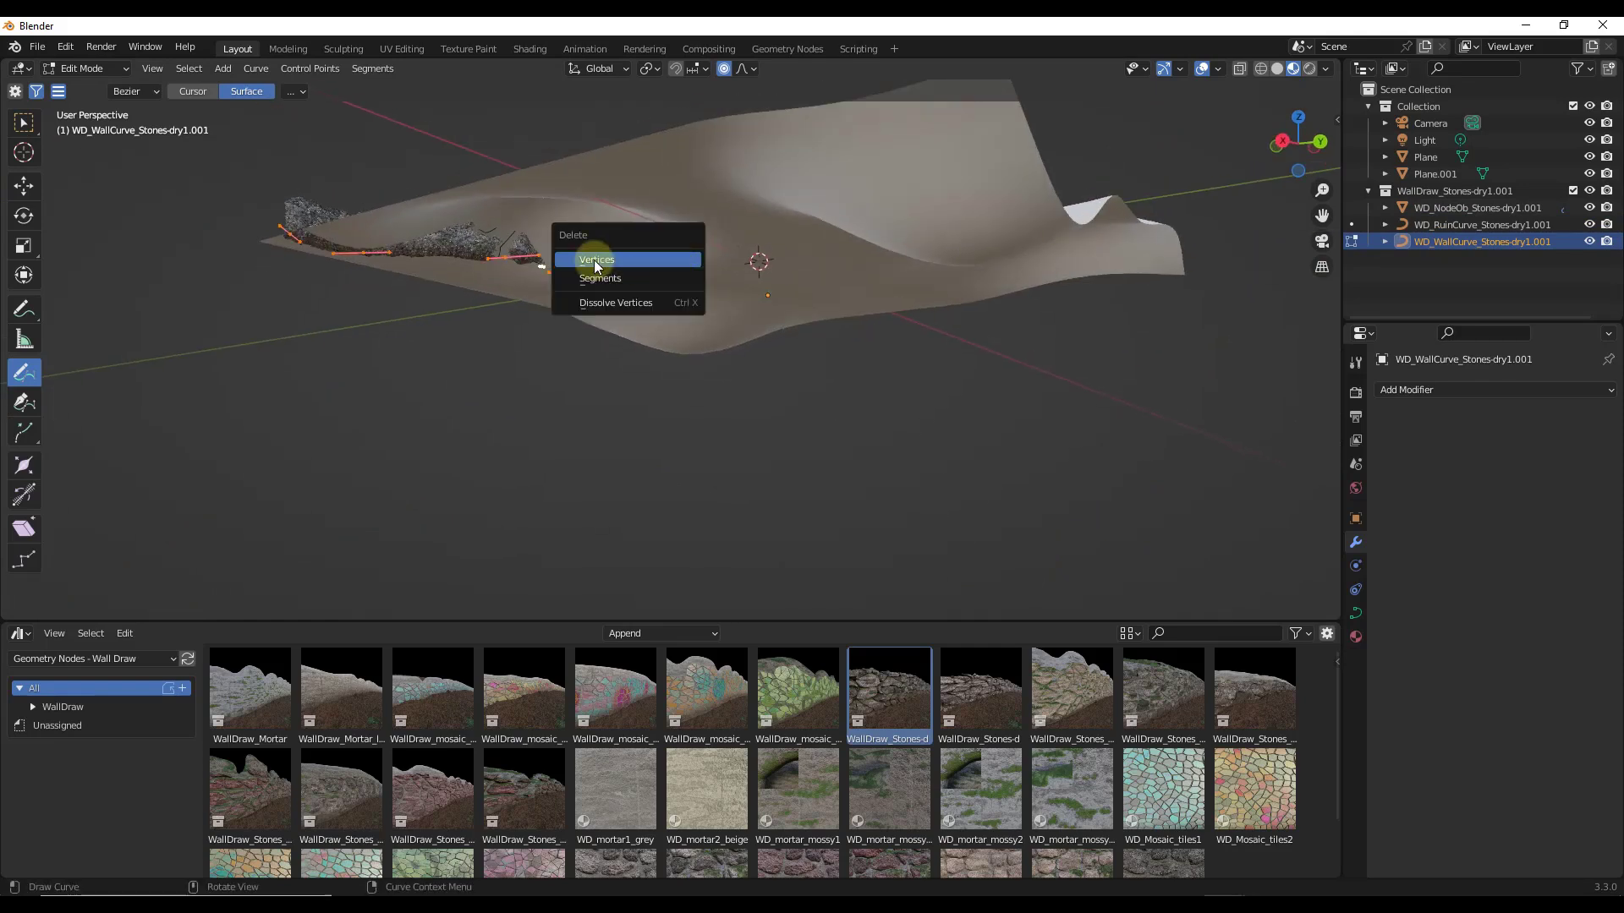
left_click(596, 260)
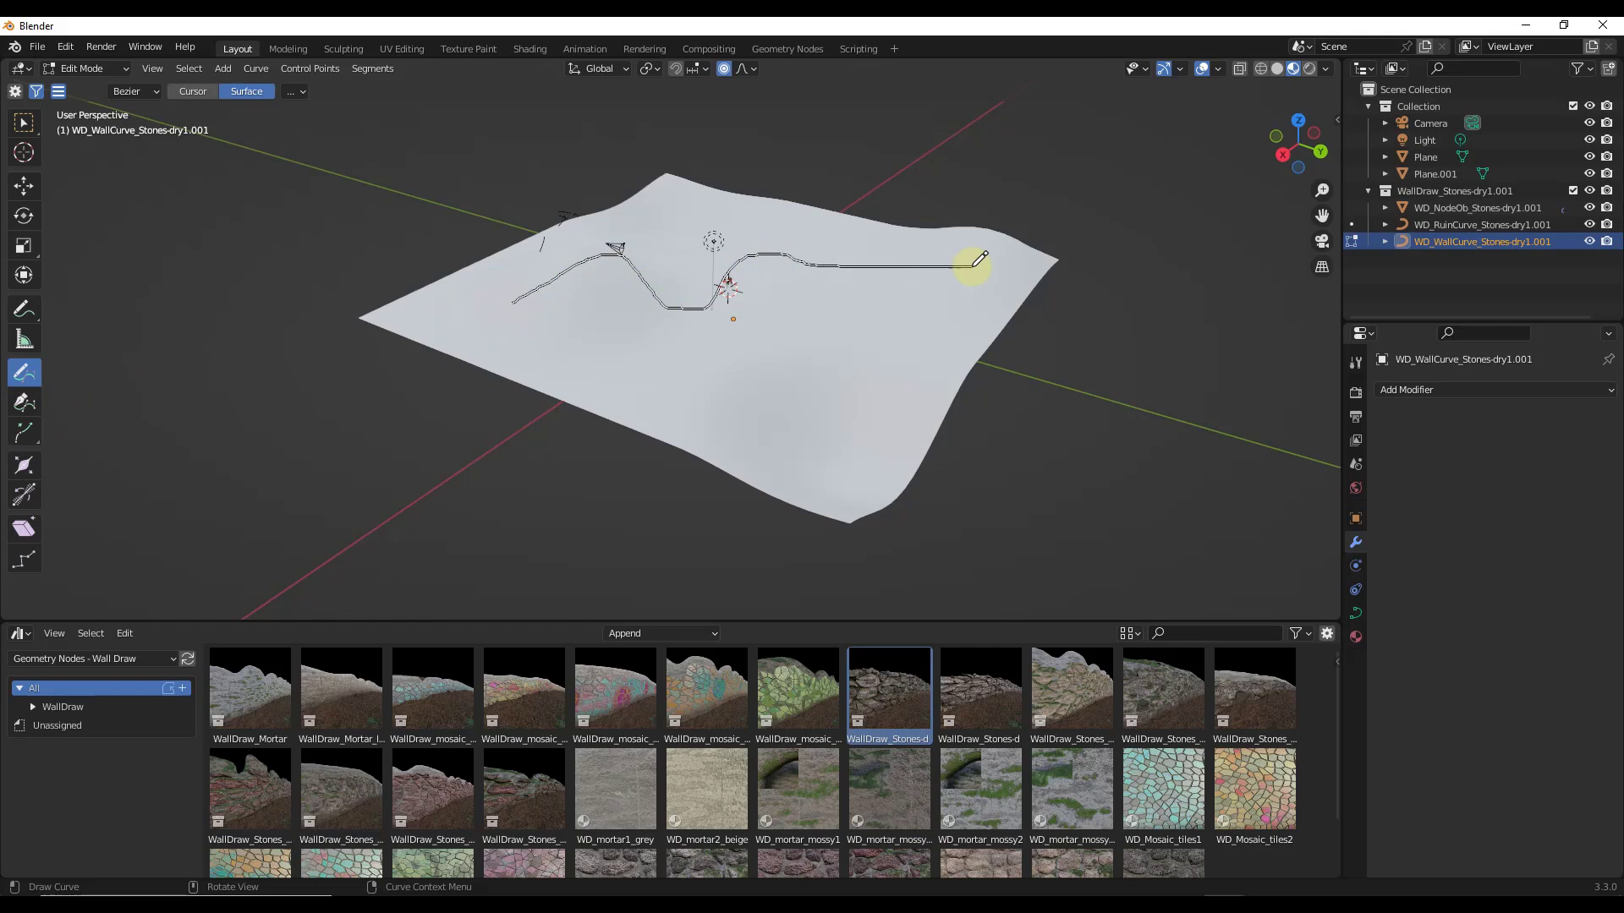
Draw a new winding freehand wall curve across the terrain surface and return to Object Mode
left_click_drag(978, 260, 980, 260)
mouse_move(832, 366)
middle_mouse_down()
mouse_move(863, 297)
mouse_move(855, 311)
mouse_move(758, 264)
middle_mouse_up()
scroll(812, 280, "up", 2)
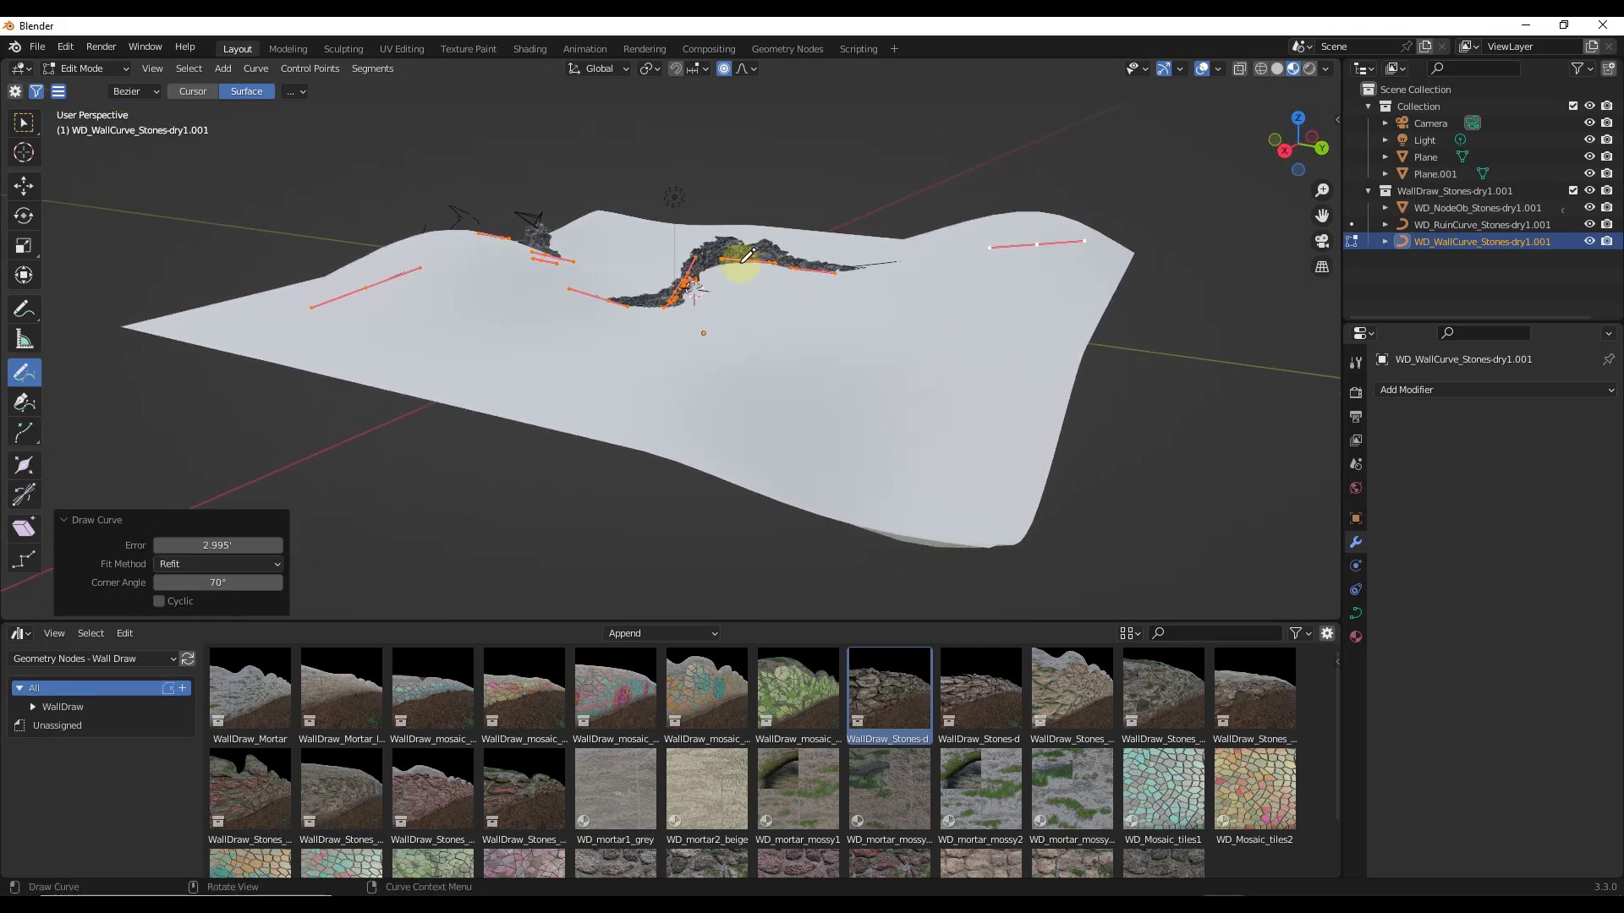
key("Tab")
Set the wall's TargetObject to Plane.001 in its geometry nodes modifier and check how the stones follow the terrain
left_click(733, 257)
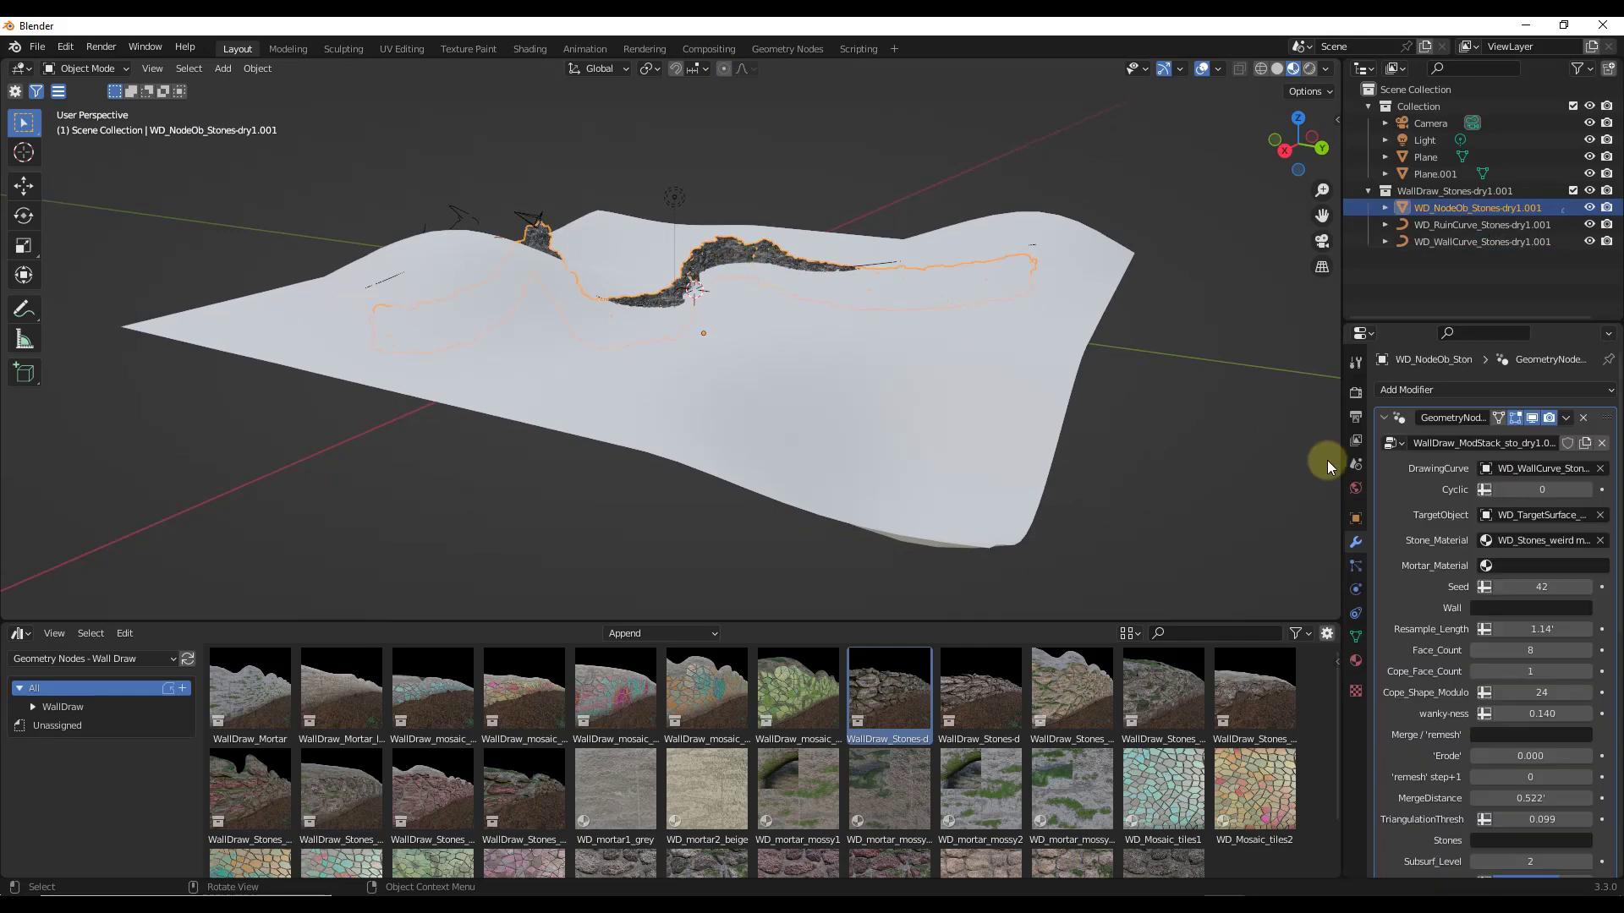
left_click(1539, 518)
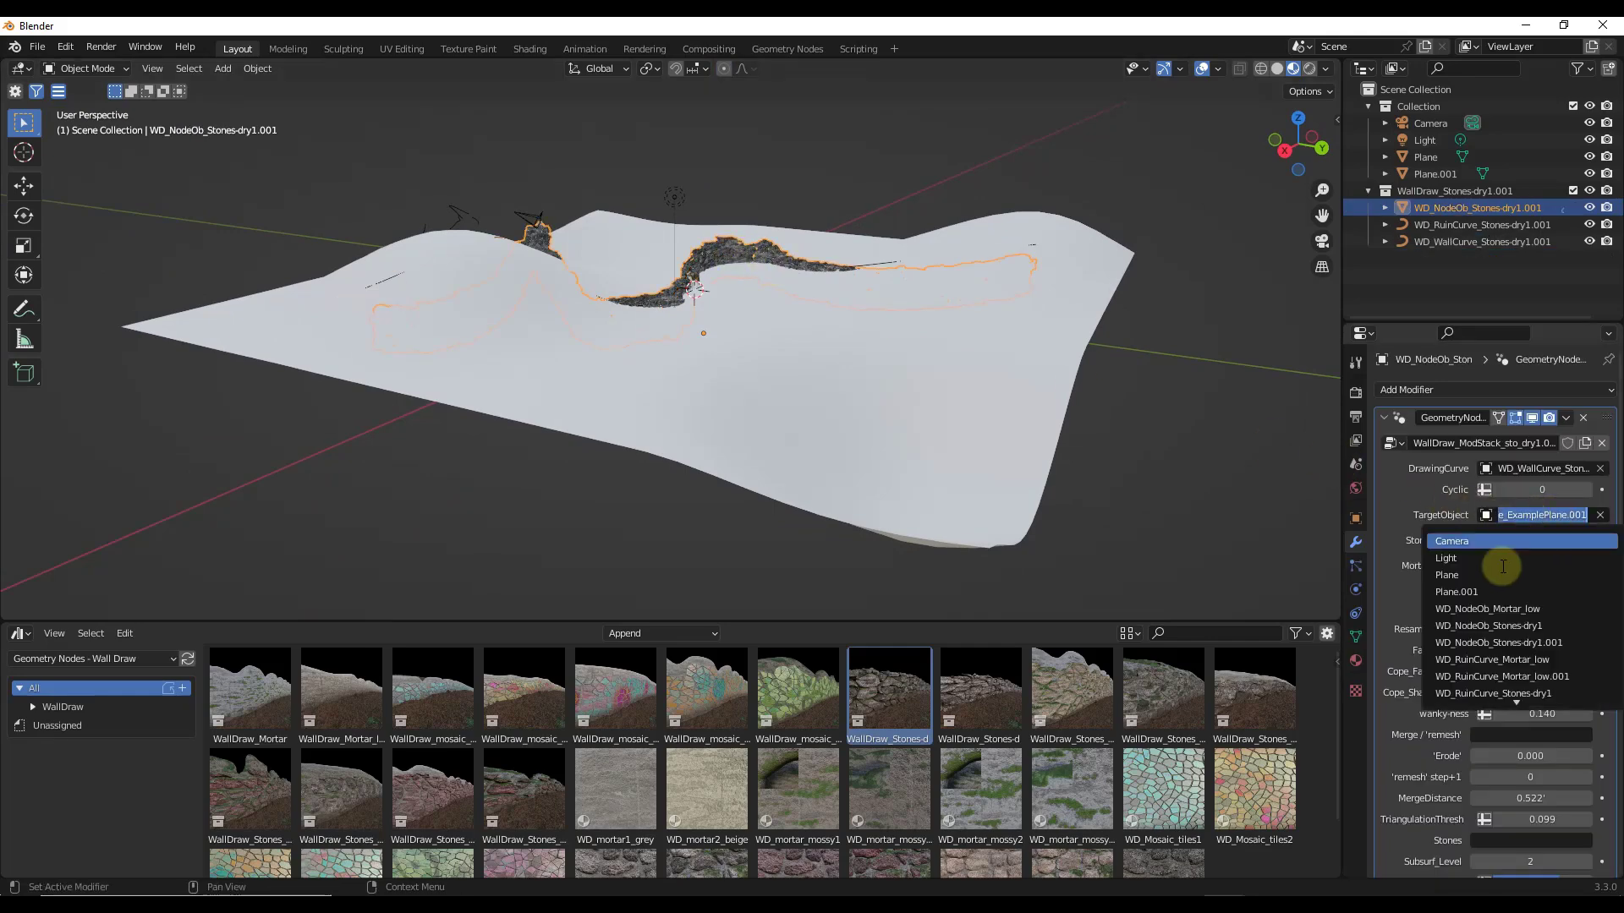
left_click(1484, 588)
middle_click_drag(663, 249, 640, 250)
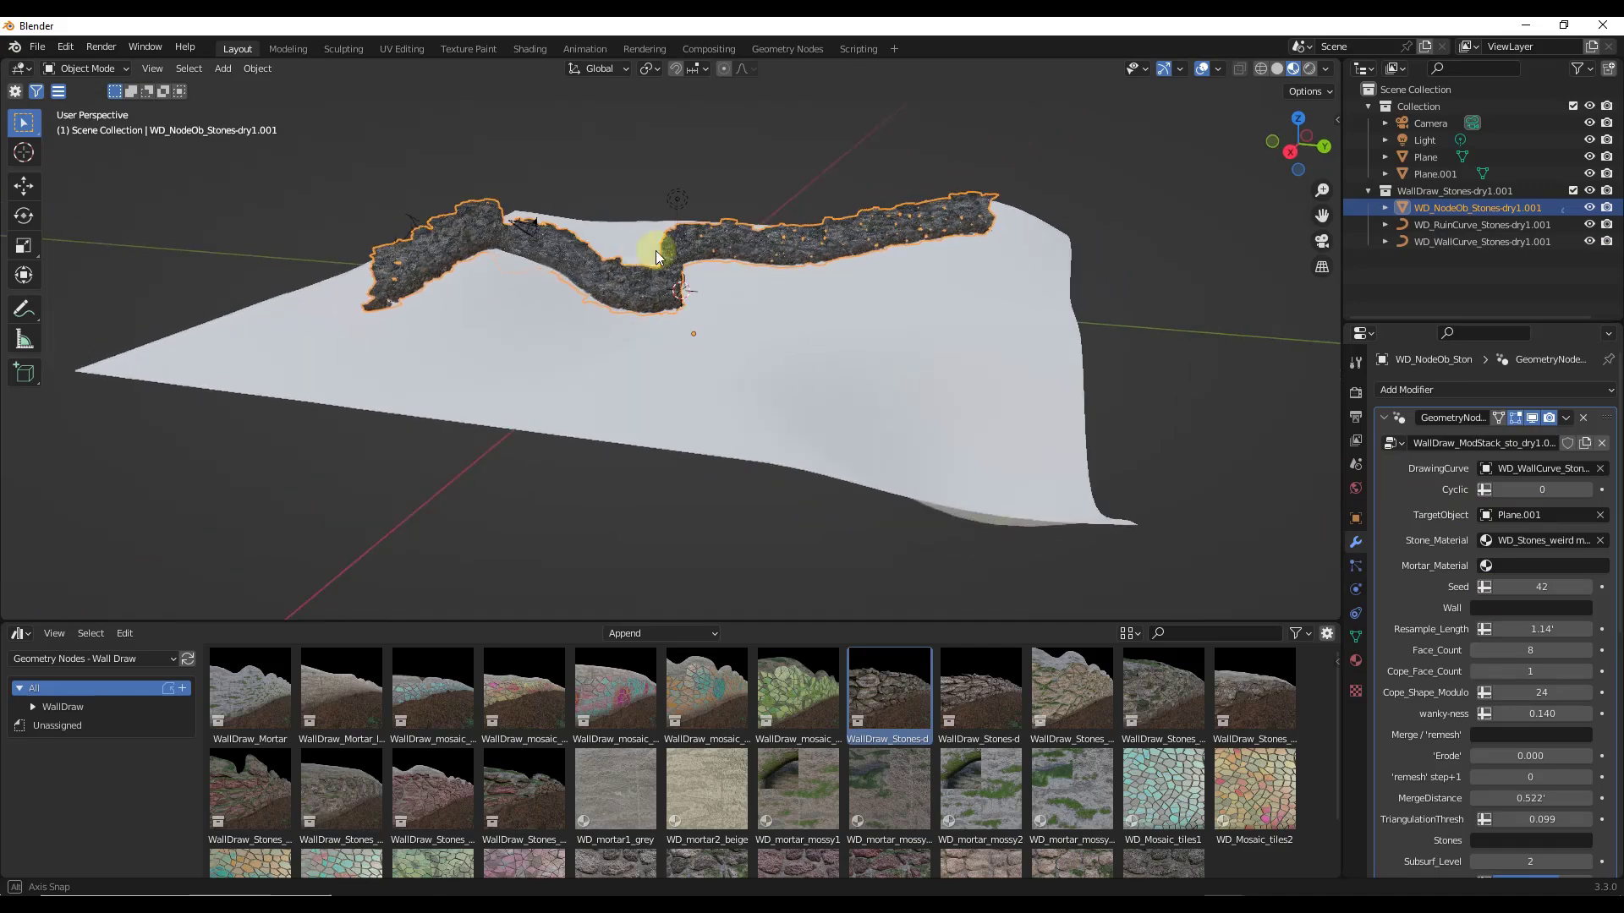
scroll(646, 299, "up", 6)
scroll(676, 304, "down", 8)
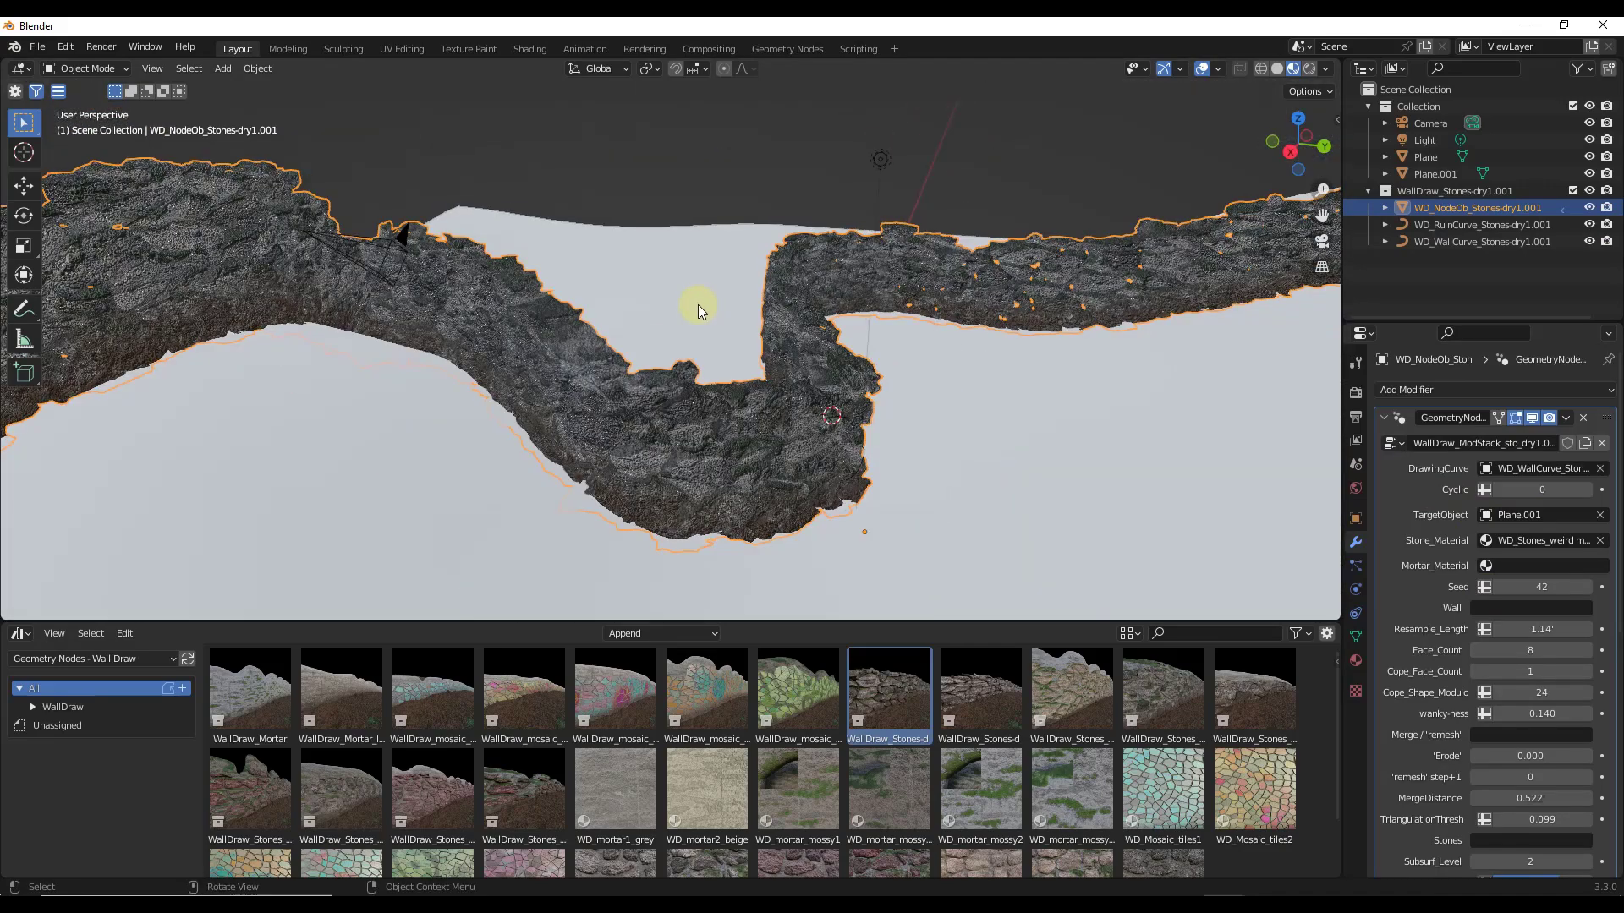
mouse_move(714, 319)
middle_mouse_down()
mouse_move(767, 348)
mouse_move(885, 345)
mouse_move(899, 315)
mouse_move(870, 297)
mouse_move(683, 328)
mouse_move(711, 327)
middle_mouse_up()
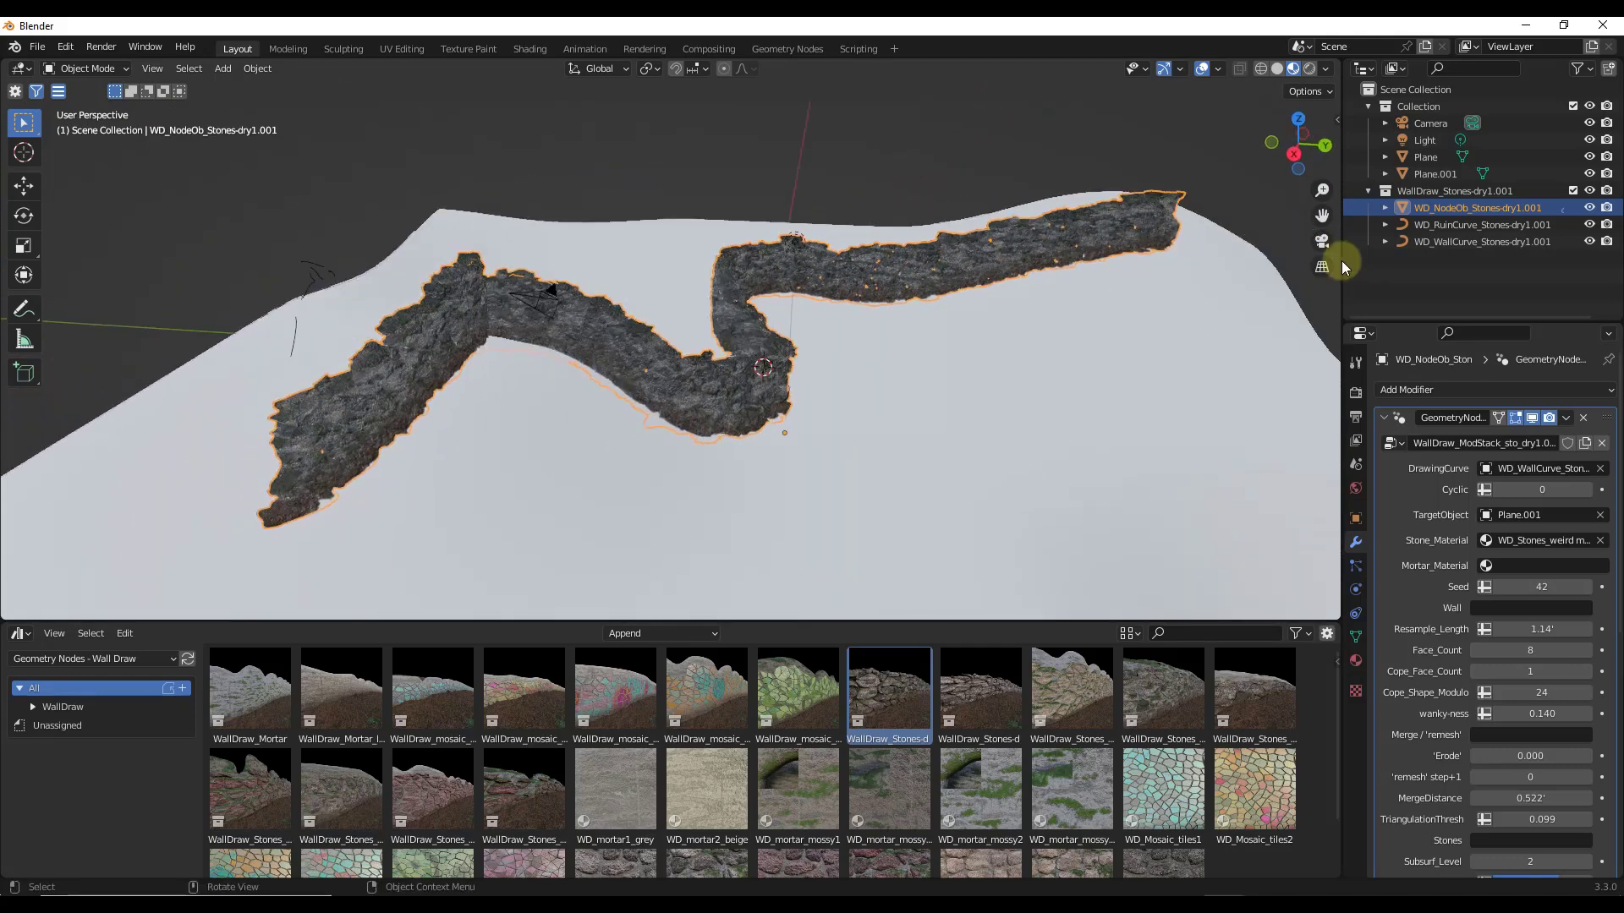
Delete all existing vertices of WD_RuinCurve_Stones-dry1.001 in Edit Mode
middle_click_drag(642, 491, 608, 408)
left_click(1443, 223)
middle_click_drag(874, 457, 807, 421)
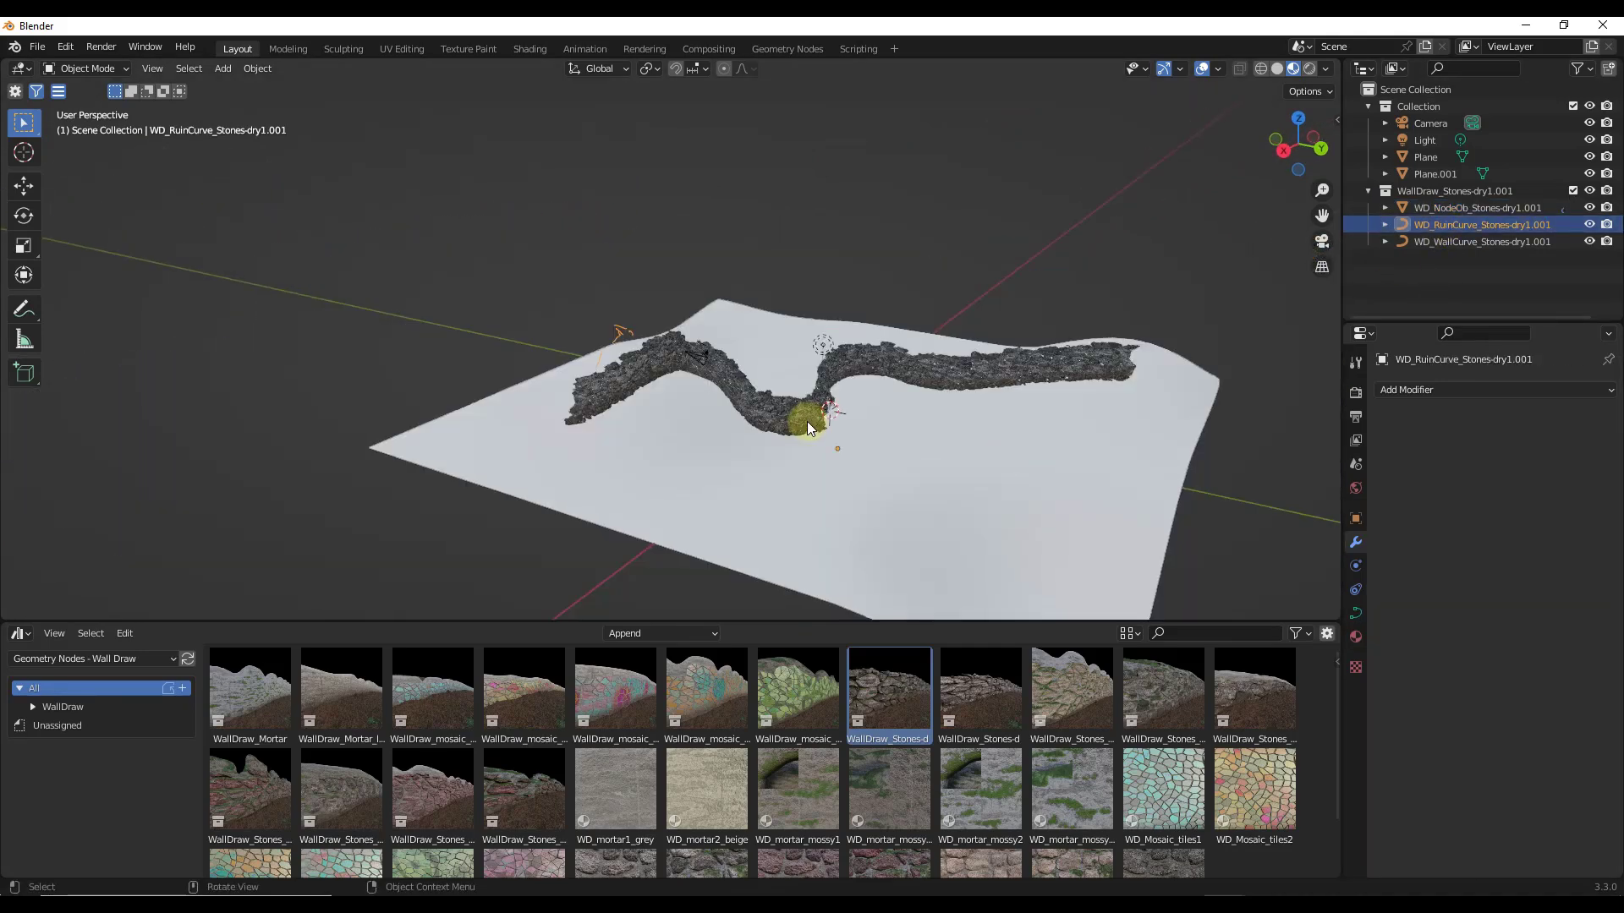
key("Tab")
key("x")
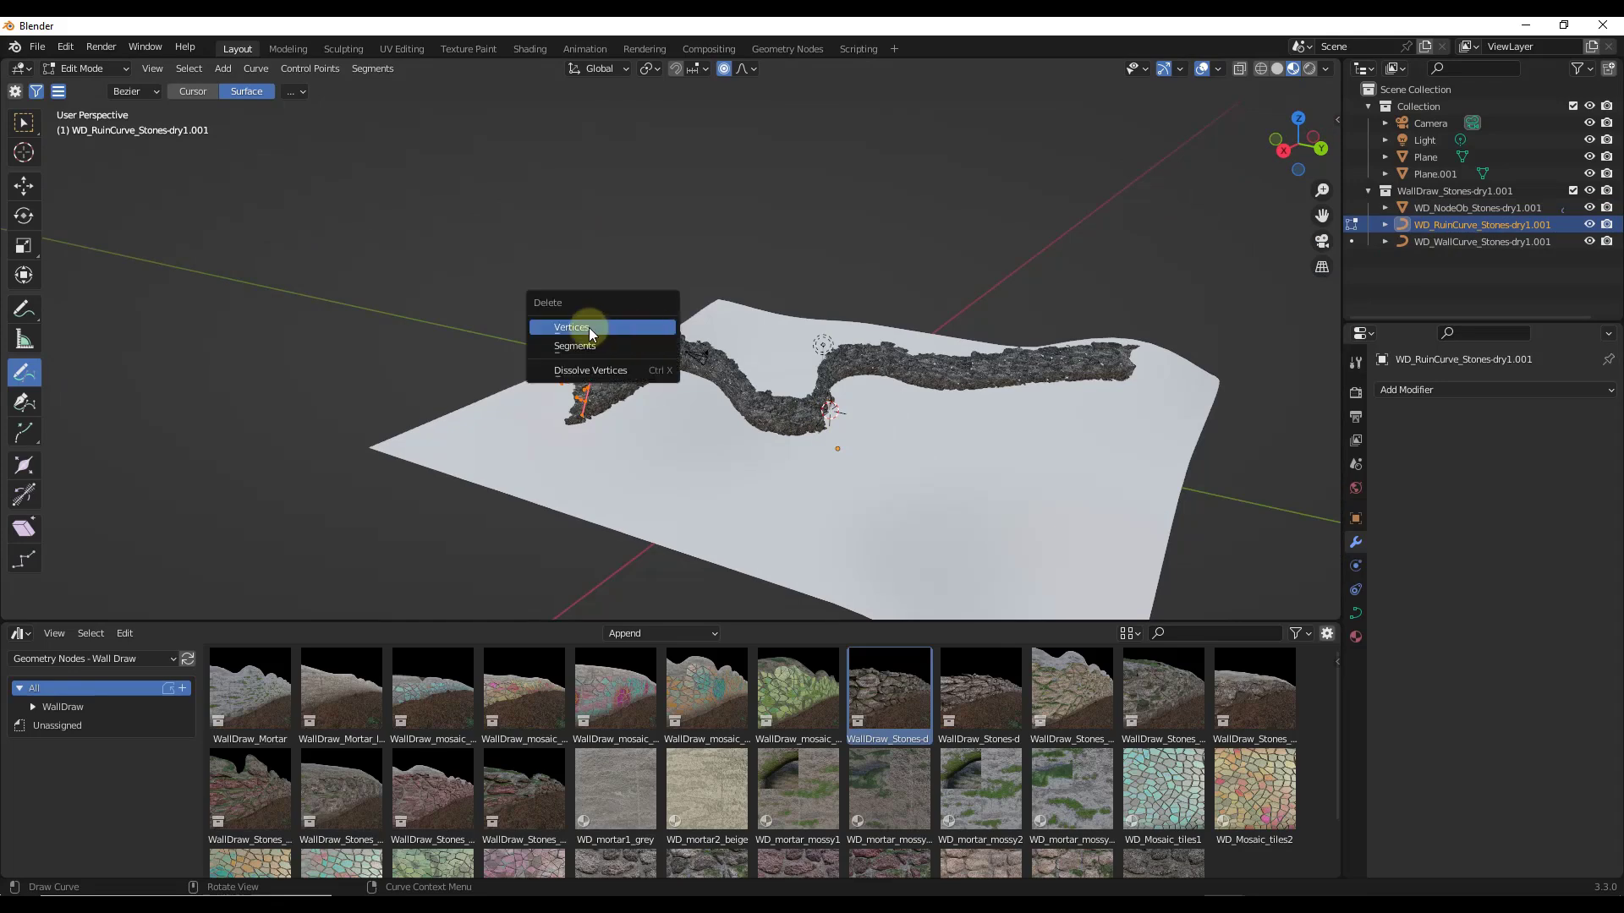
left_click(590, 330)
In top view, draw a freehand ruin curve on the terrain surface that weaves back and forth across the stone wall
left_click(1300, 127)
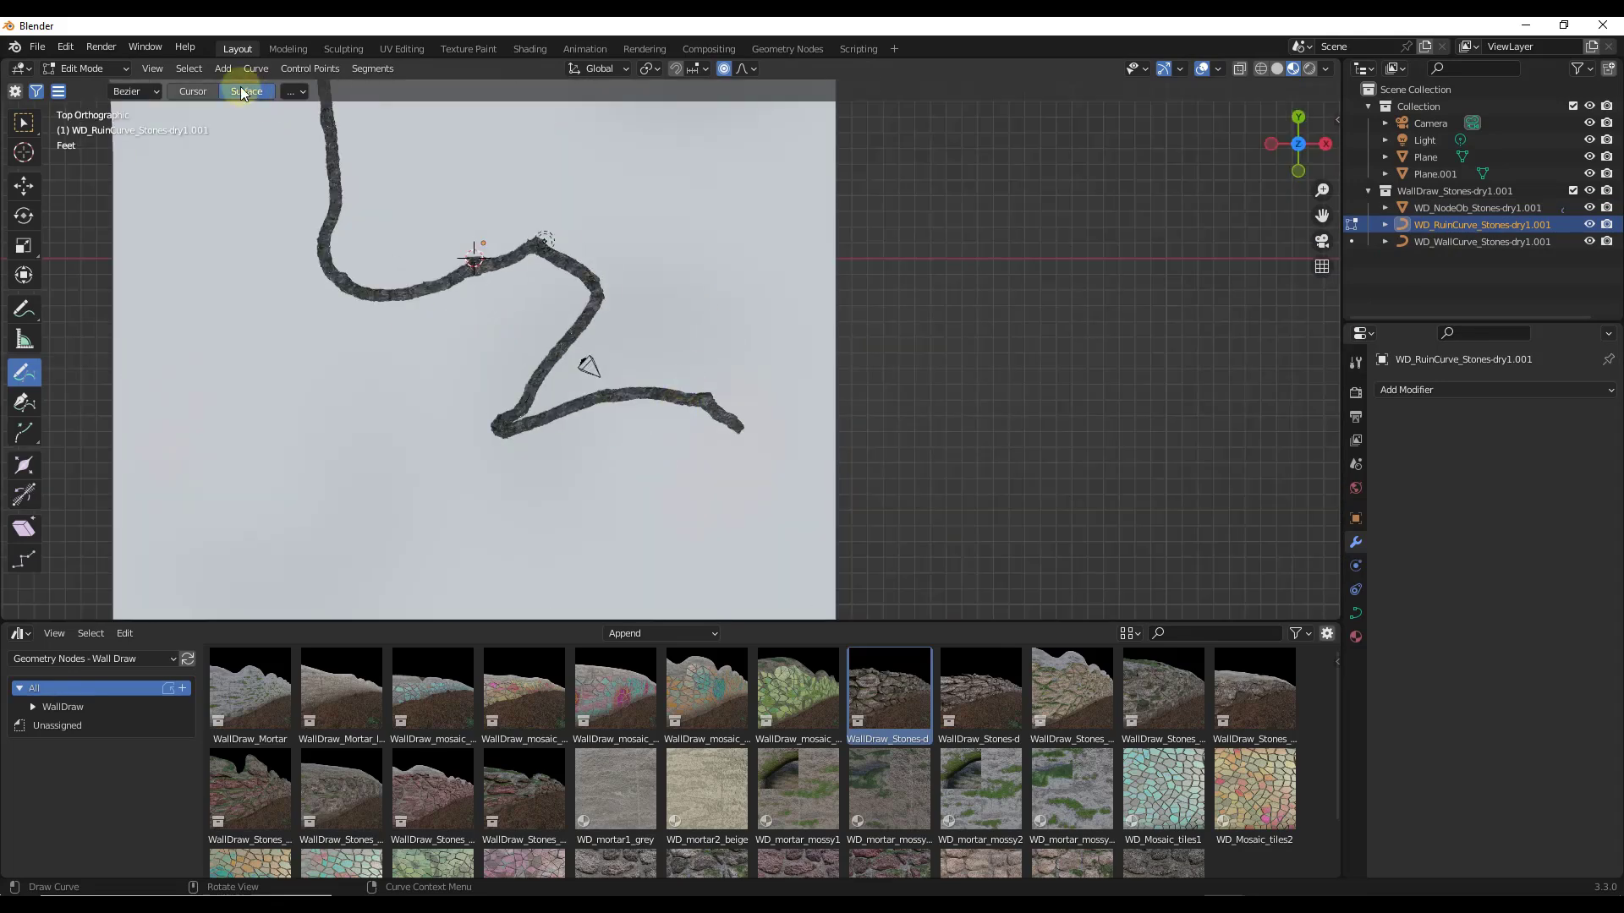
left_click(24, 374)
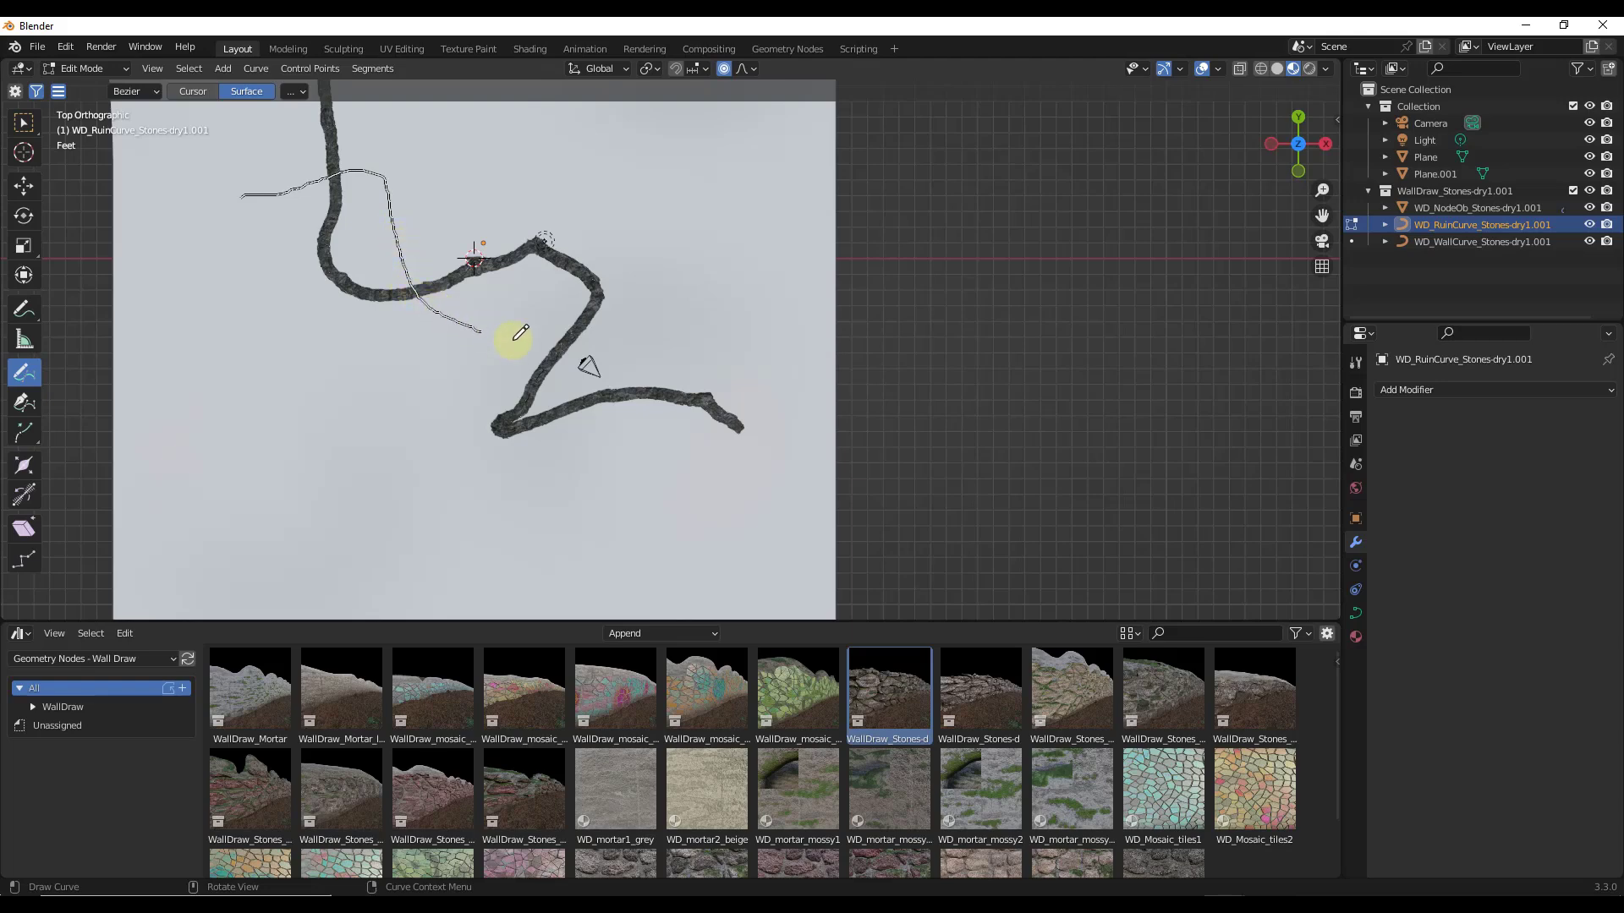
left_click_drag(696, 476, 698, 478)
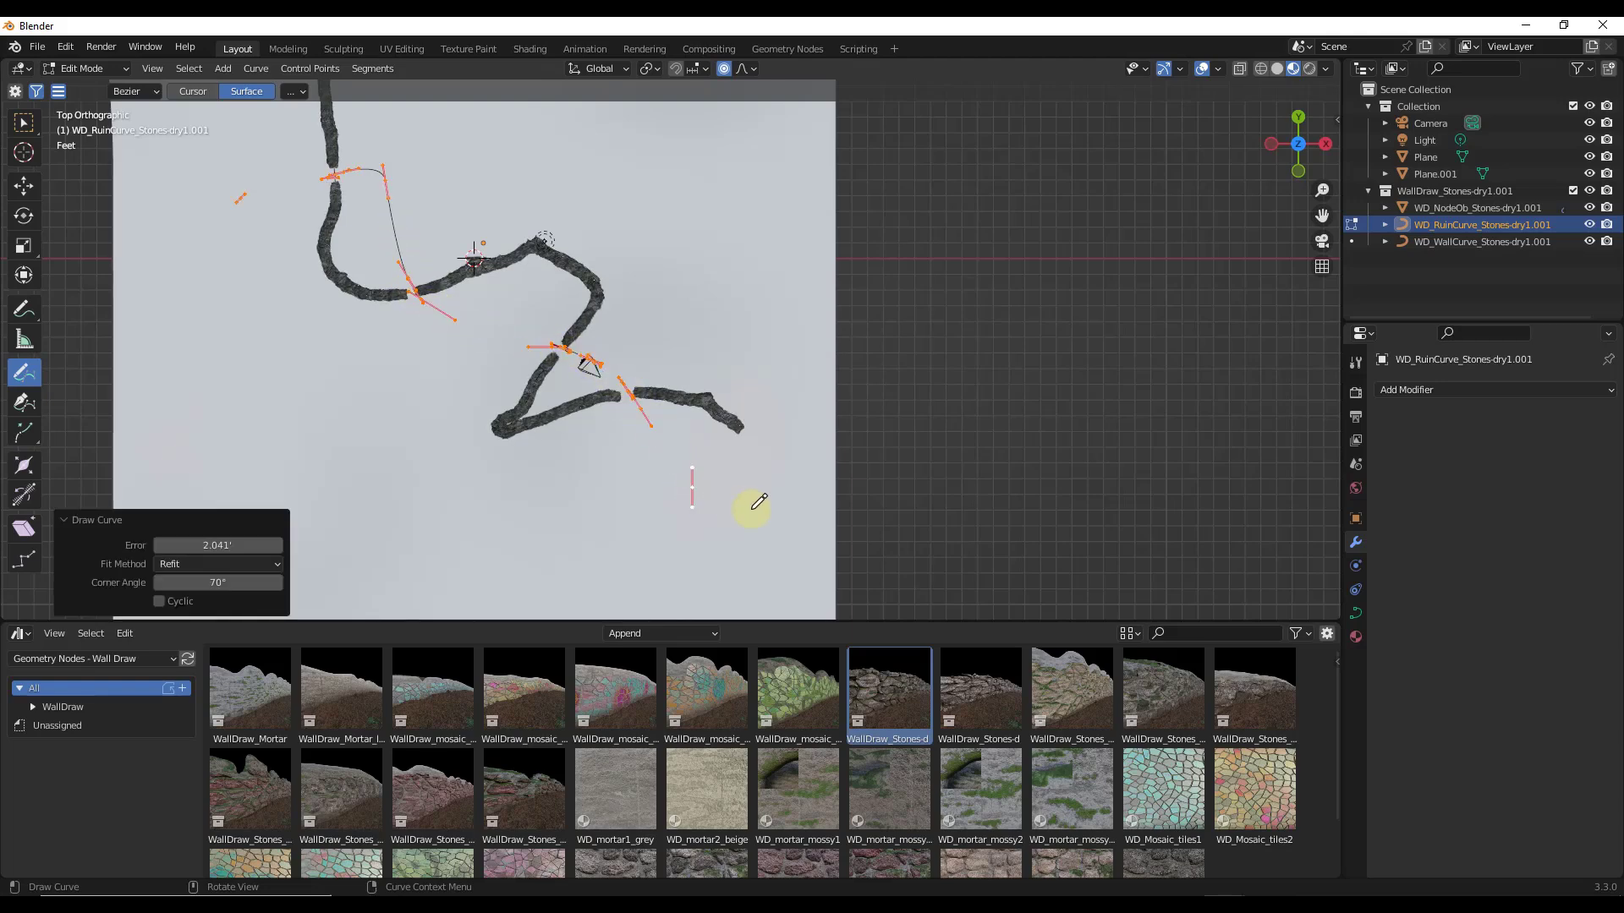
mouse_move(754, 496)
middle_mouse_down()
mouse_move(533, 420)
mouse_move(594, 262)
mouse_move(706, 281)
mouse_move(624, 269)
mouse_move(655, 274)
mouse_move(670, 406)
mouse_move(656, 424)
mouse_move(679, 423)
mouse_move(656, 406)
mouse_move(652, 478)
mouse_move(784, 423)
mouse_move(727, 432)
middle_mouse_up()
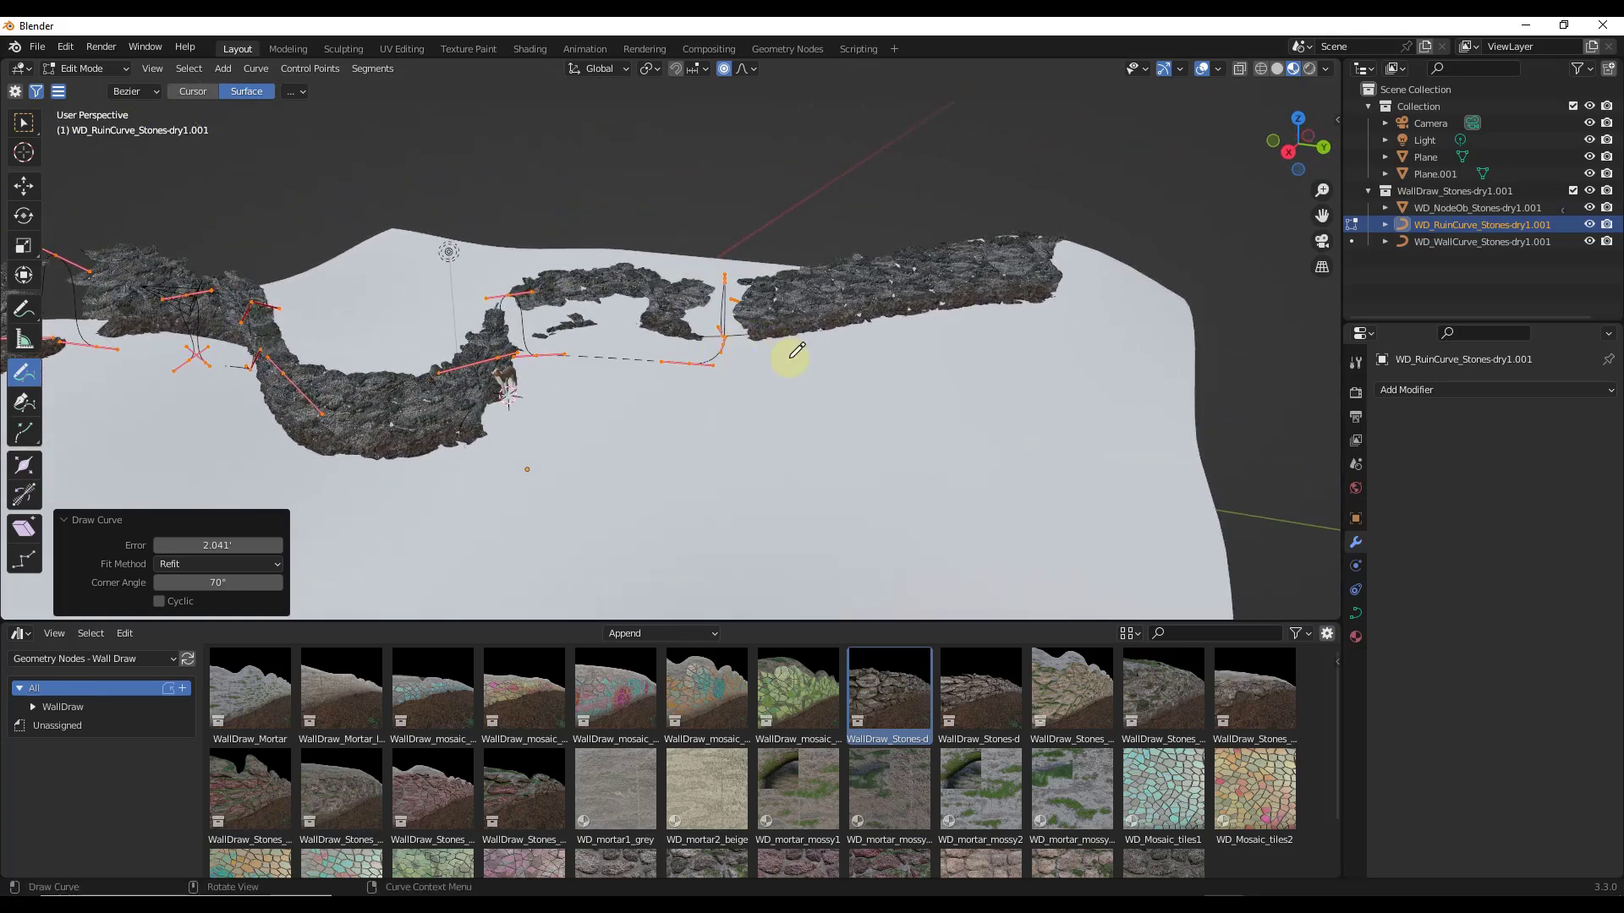
Box-select the ruin curve points beside the gap before the far wall section and scale them to 0 along Z
left_click(23, 122)
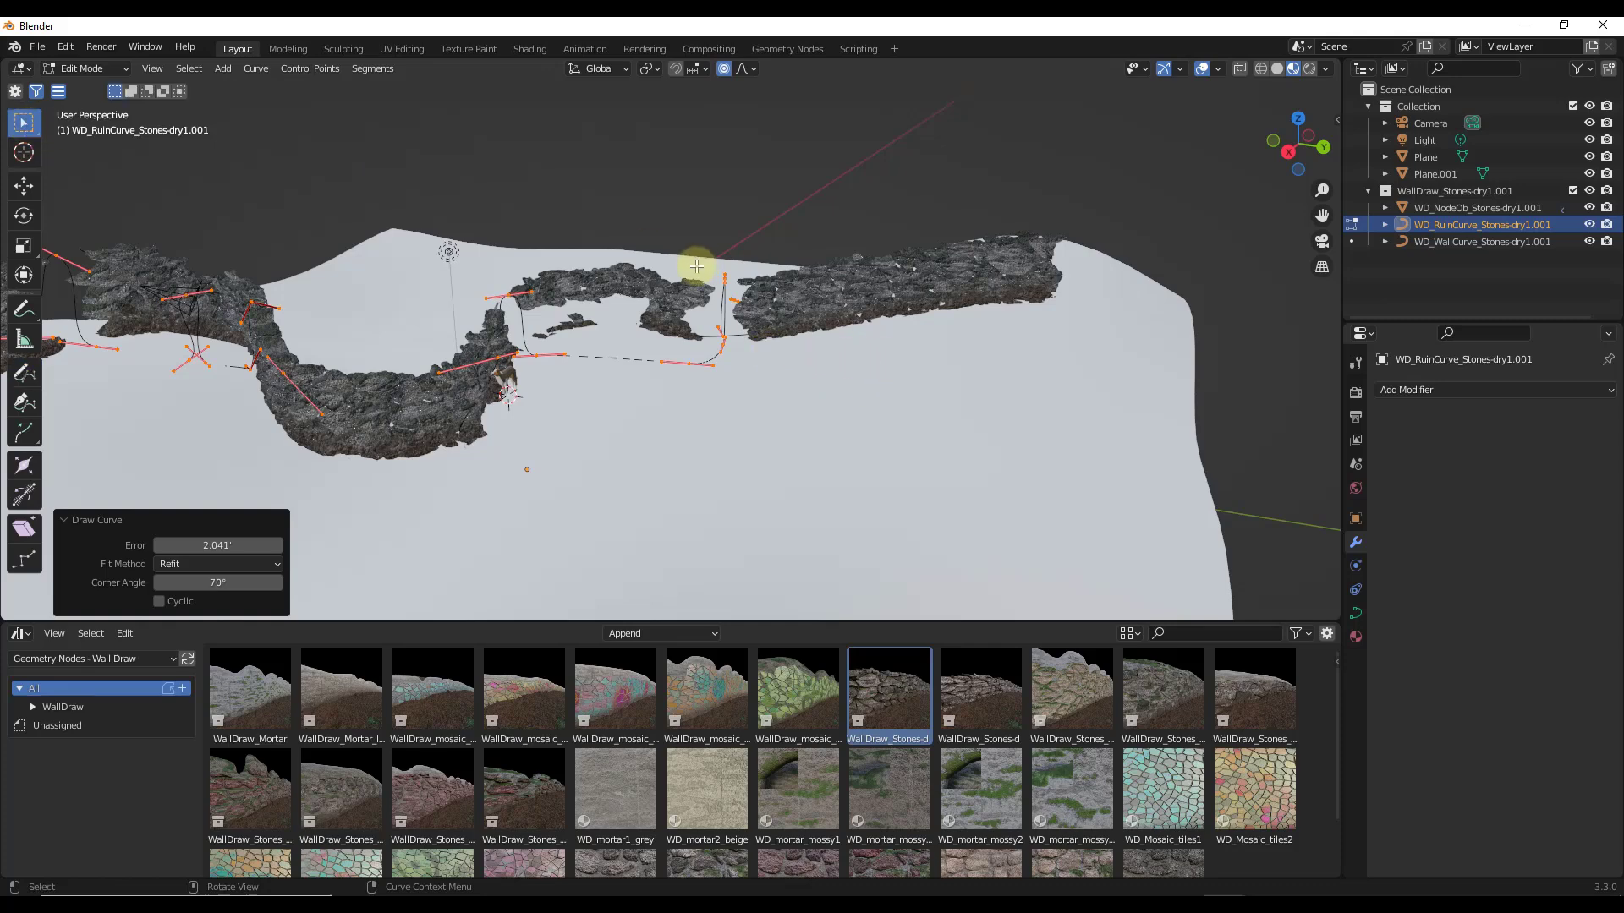
mouse_move(694, 246)
left_mouse_down()
mouse_move(744, 385)
mouse_move(771, 352)
left_mouse_up()
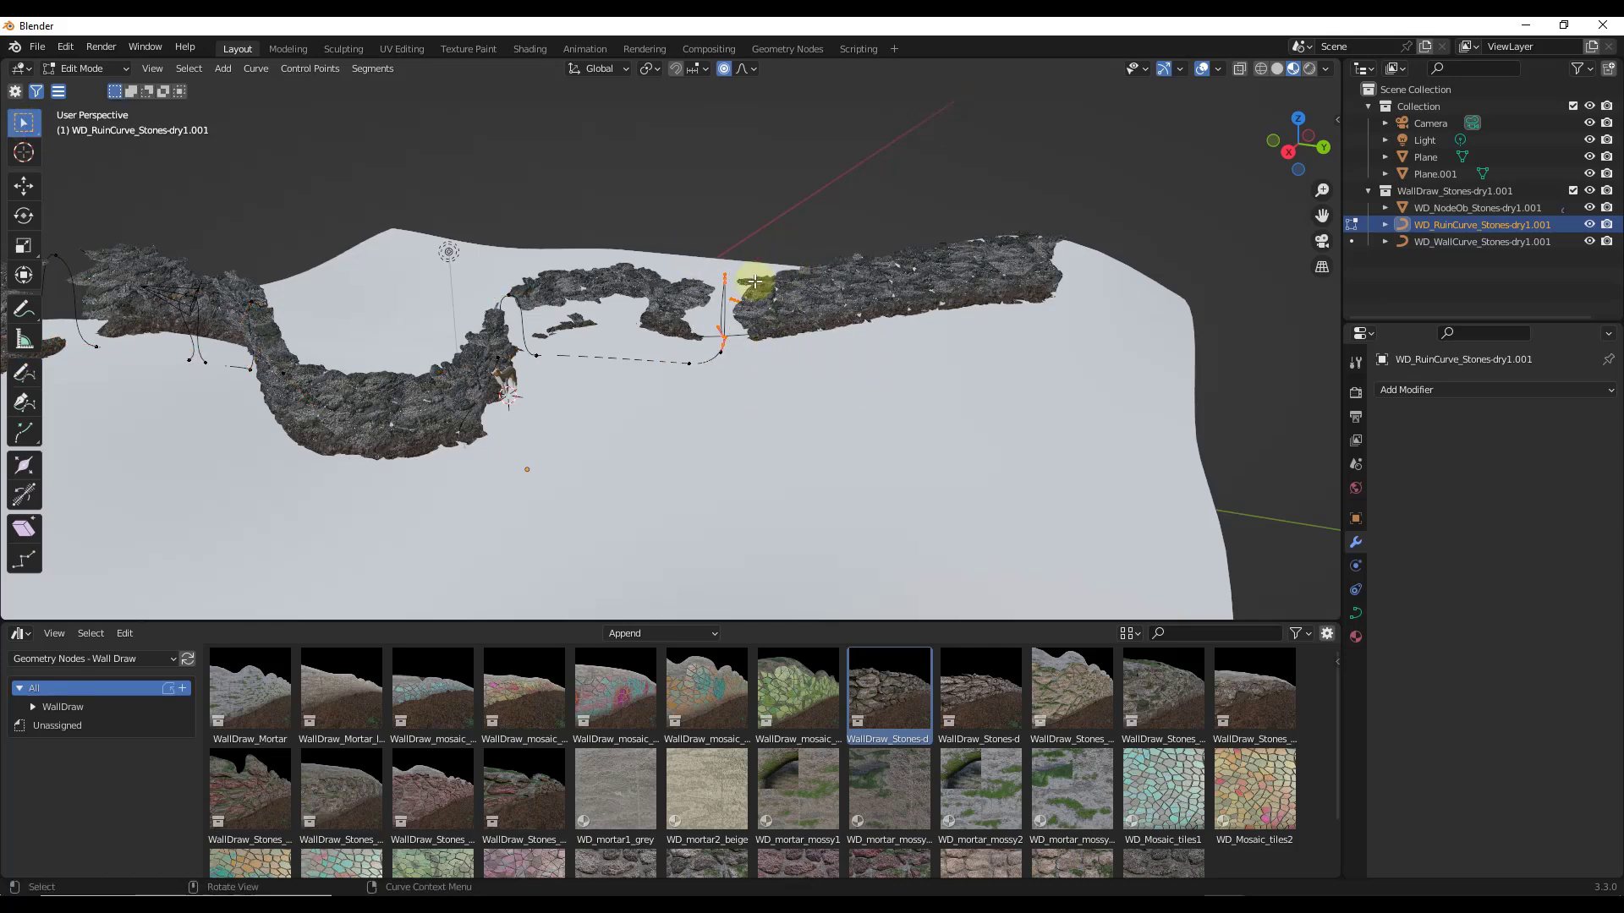
key("KP_Decimal")
key("s")
key("z")
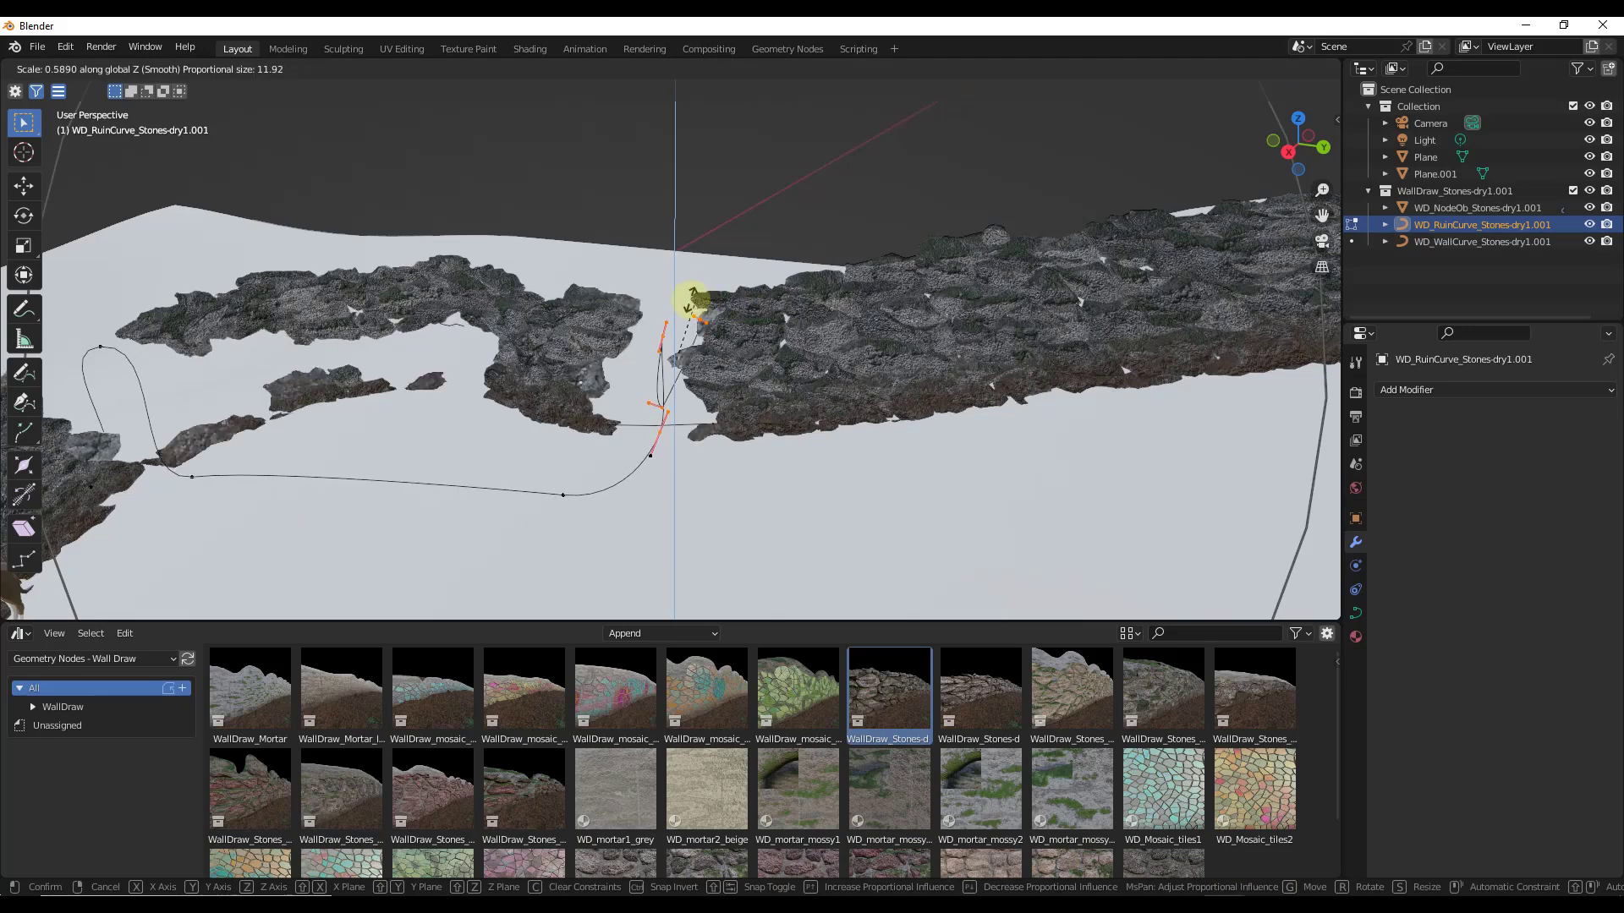
key("0")
key("Return")
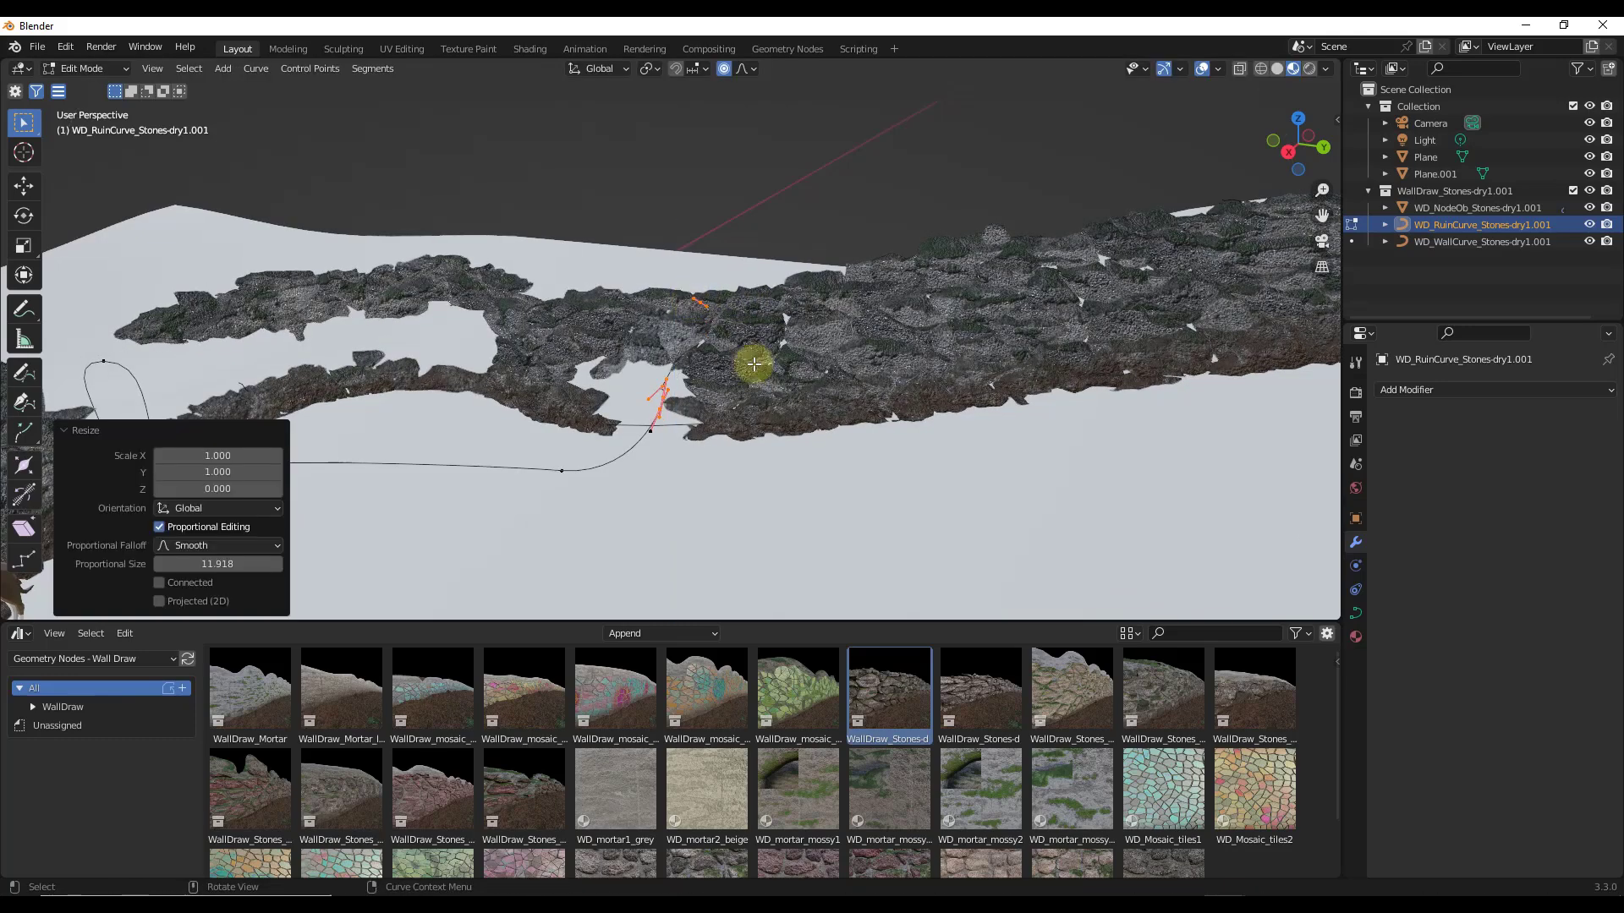
Move the selected ruin curve points up about 1.64' along Z and about 9.25' along Y, using proportional editing
mouse_move(770, 385)
middle_mouse_down()
mouse_move(786, 392)
mouse_move(783, 363)
middle_mouse_up()
key("g")
key("z")
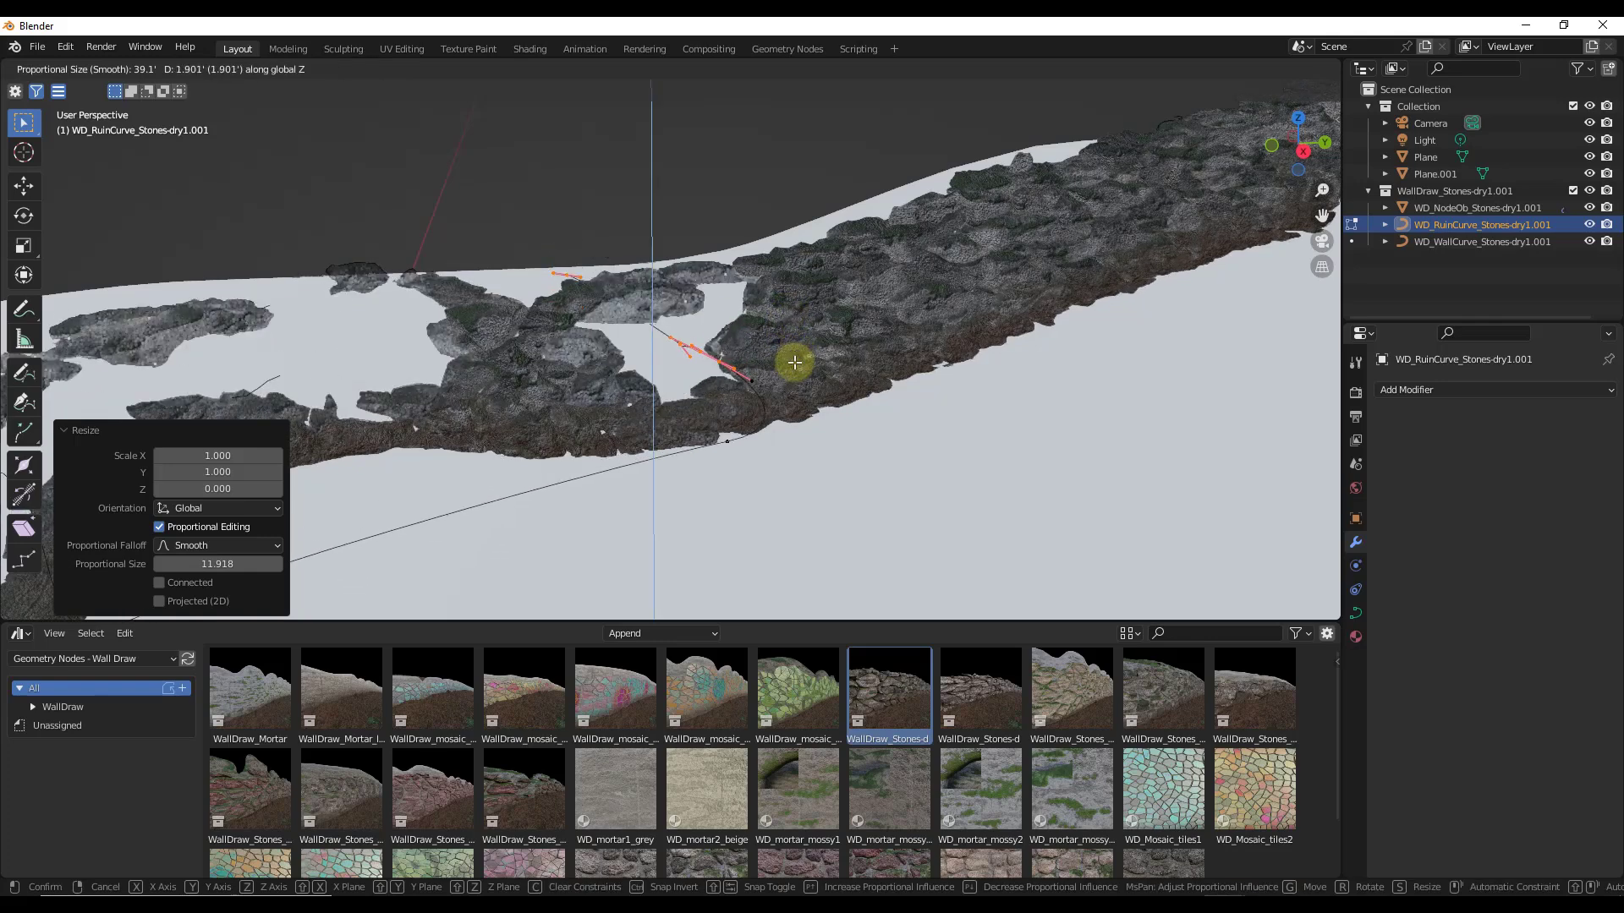
left_click(790, 363)
key("g")
key("y")
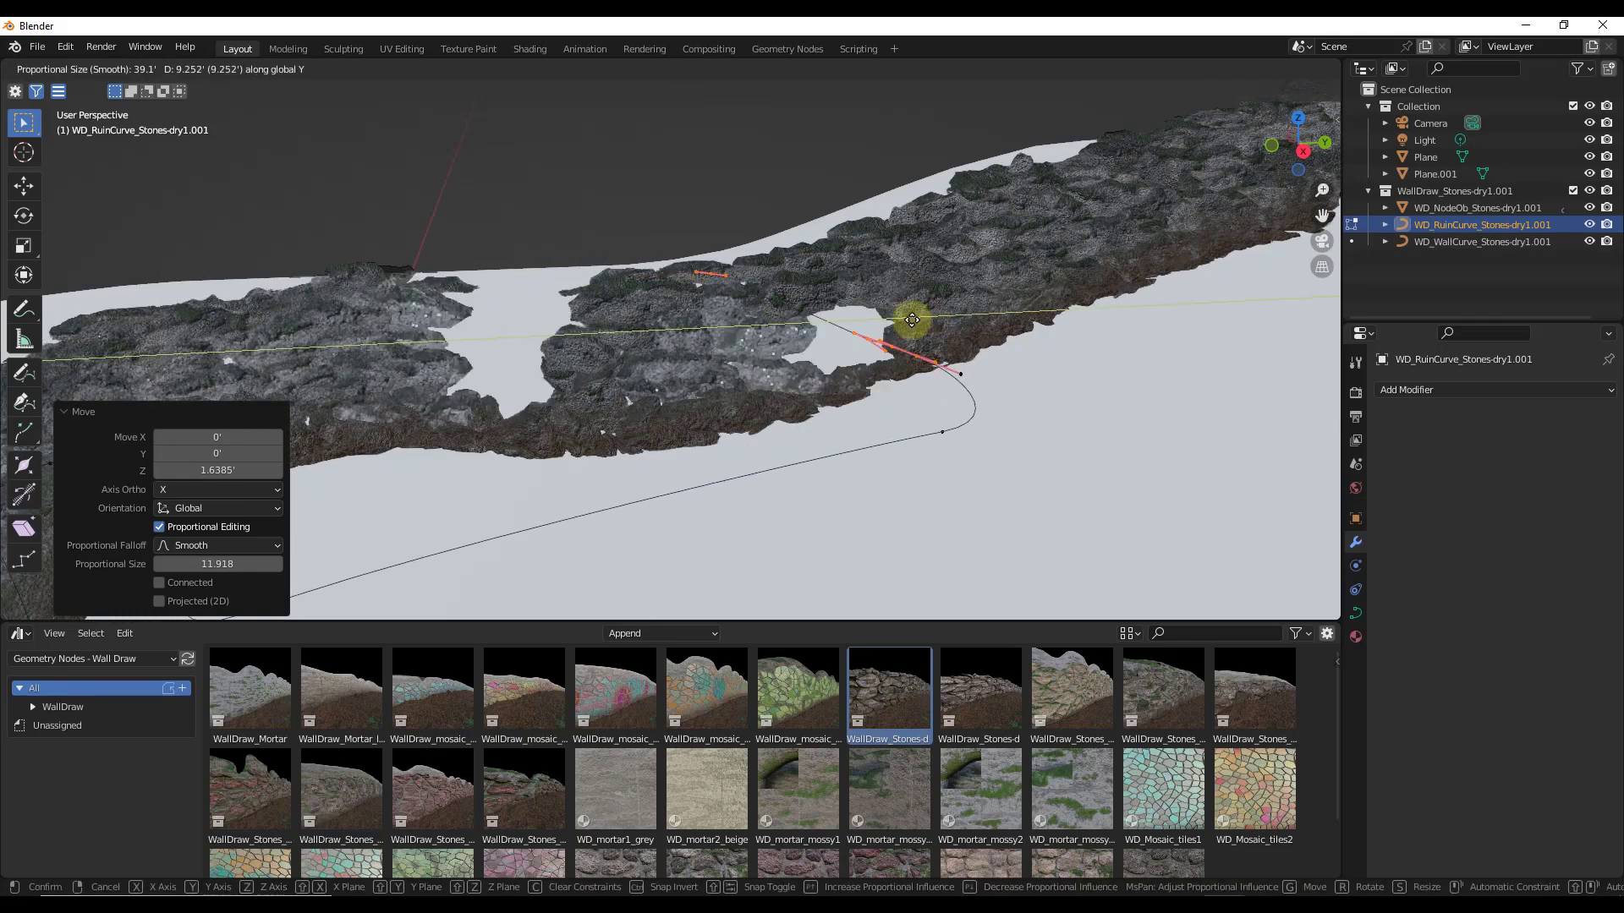